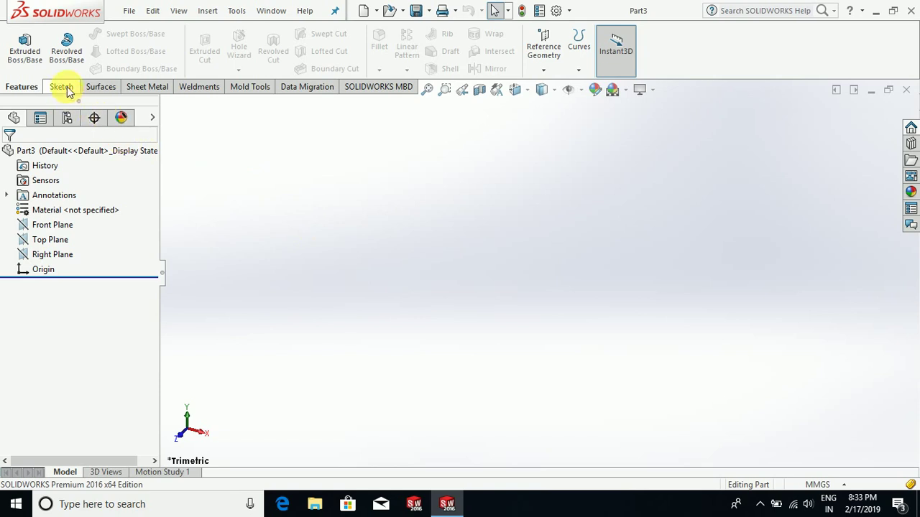
Step: Start a new 3D sketch in the empty part
click(66, 87)
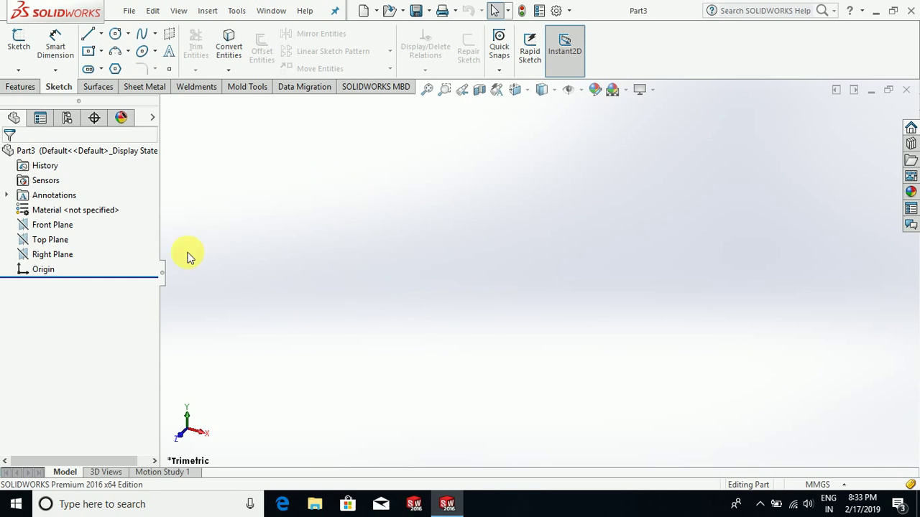
click(21, 86)
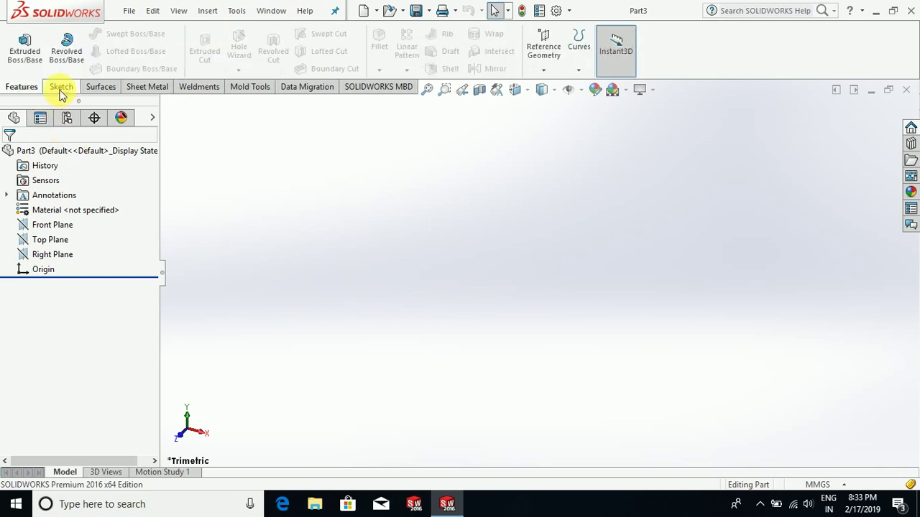
click(61, 89)
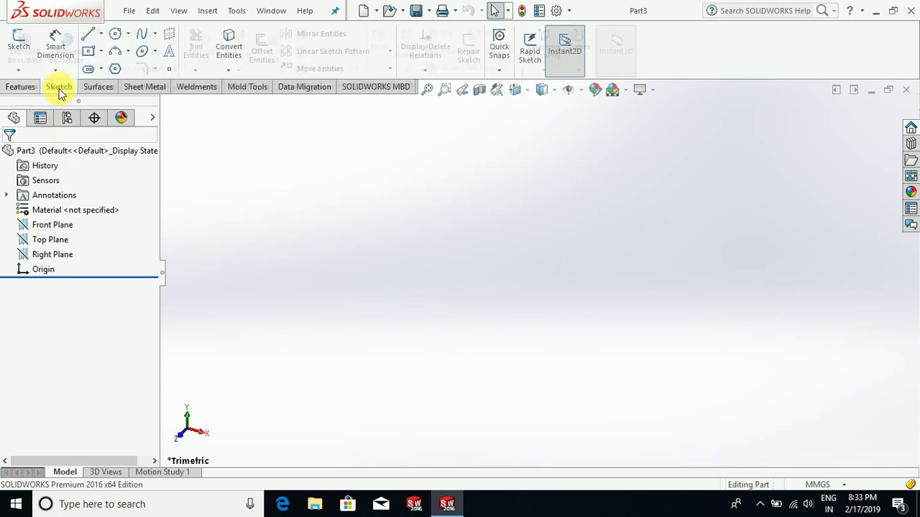
click(18, 70)
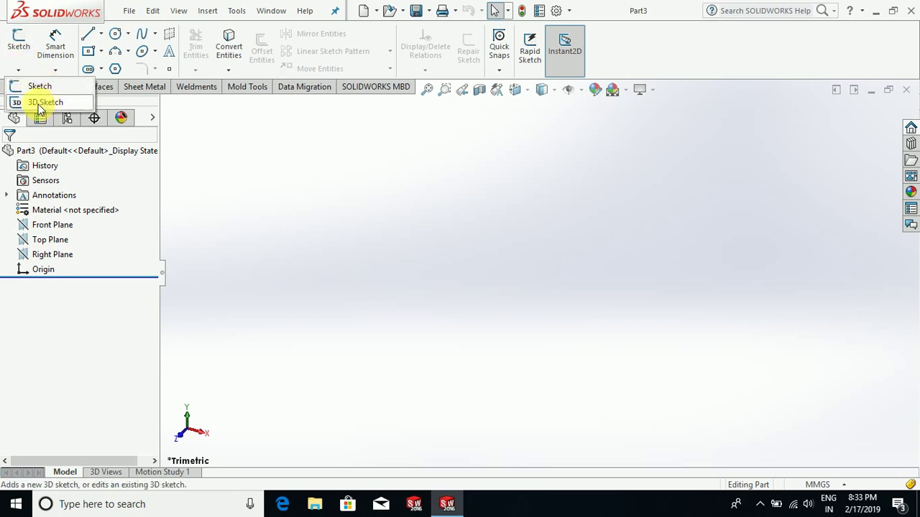
click(36, 102)
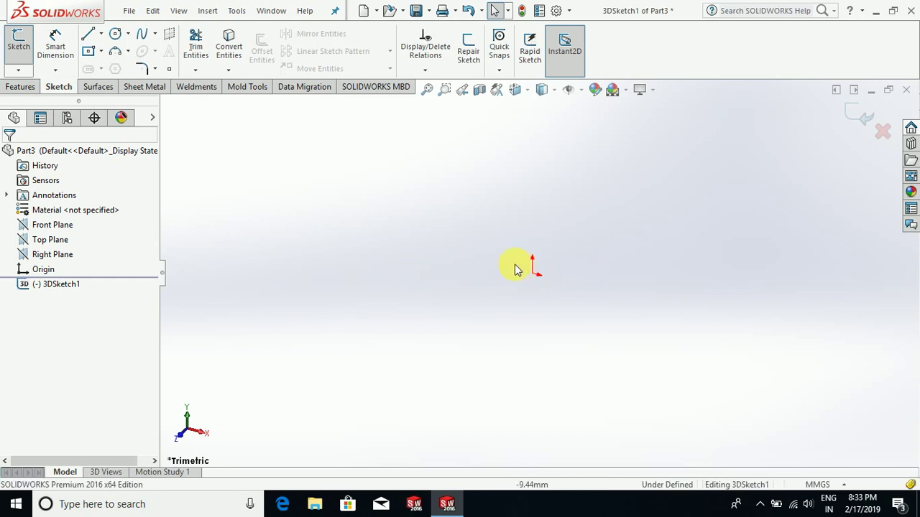
Step: Draw a line about 153 mm long from the origin straight up along Y
click(91, 39)
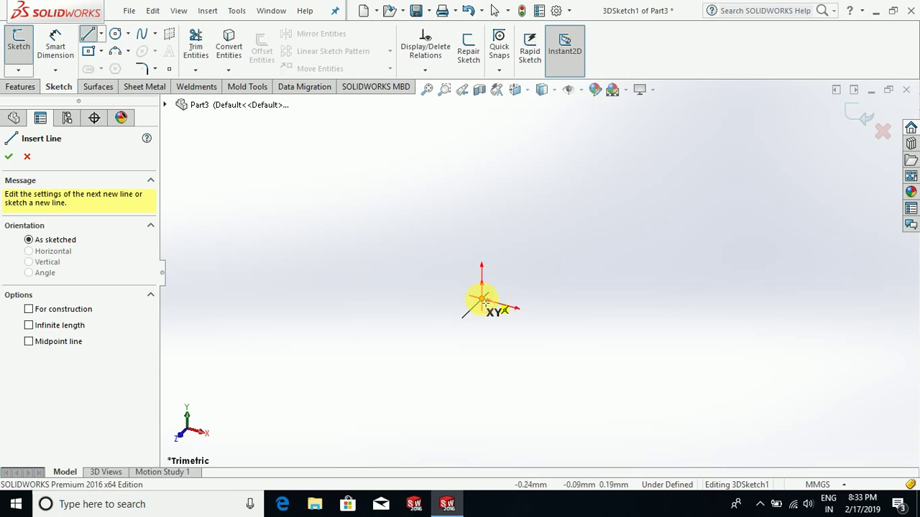
click(482, 298)
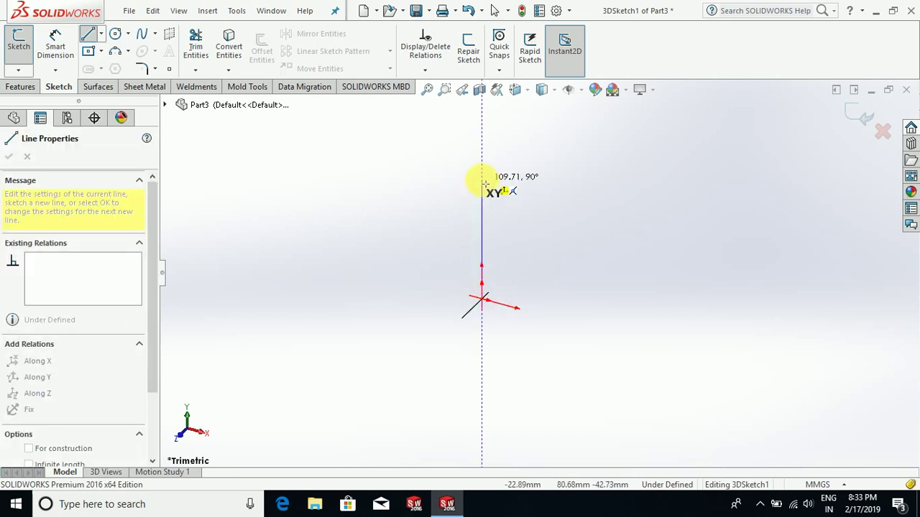
scroll(491, 256, up, 3)
scroll(503, 224, down, 2)
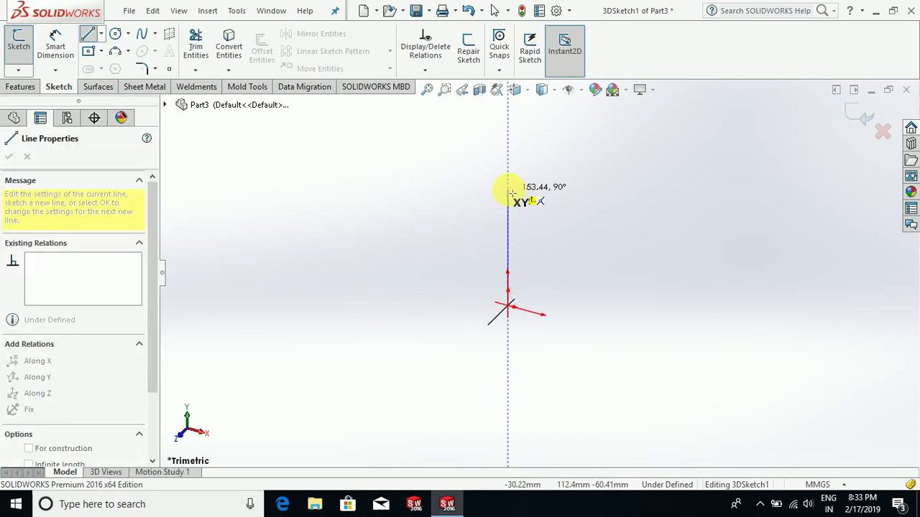
click(510, 191)
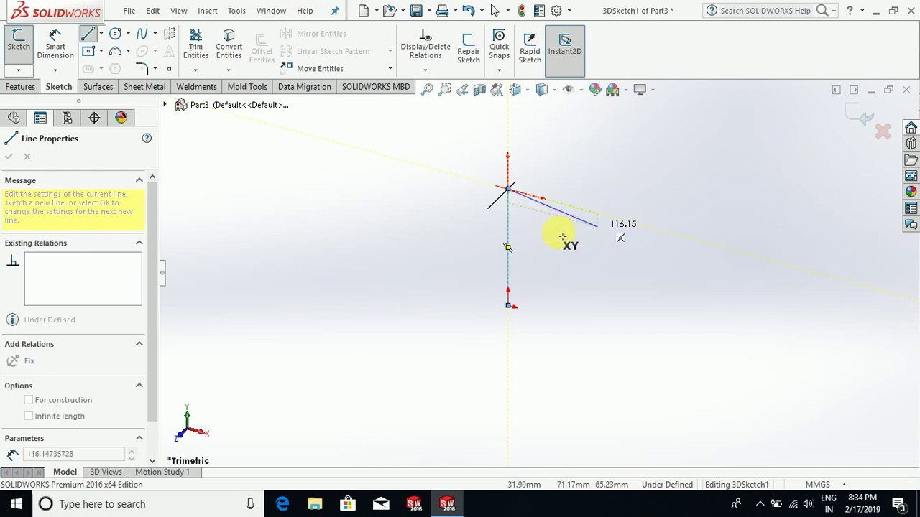
Step: Continue the path with a line about 141 mm long along negative Z in the YZ plane, and one about 160 mm along X in the ZX plane
scroll(561, 237, up, 3)
scroll(599, 242, down, 3)
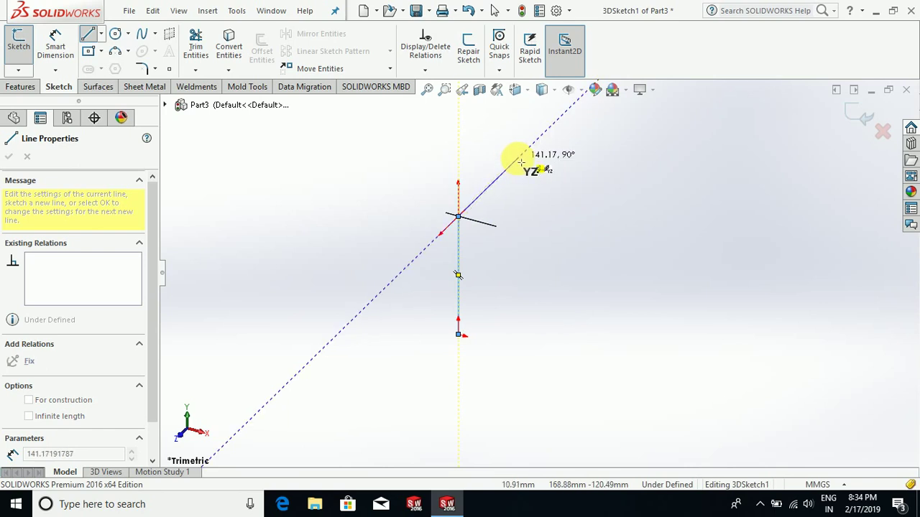
click(517, 158)
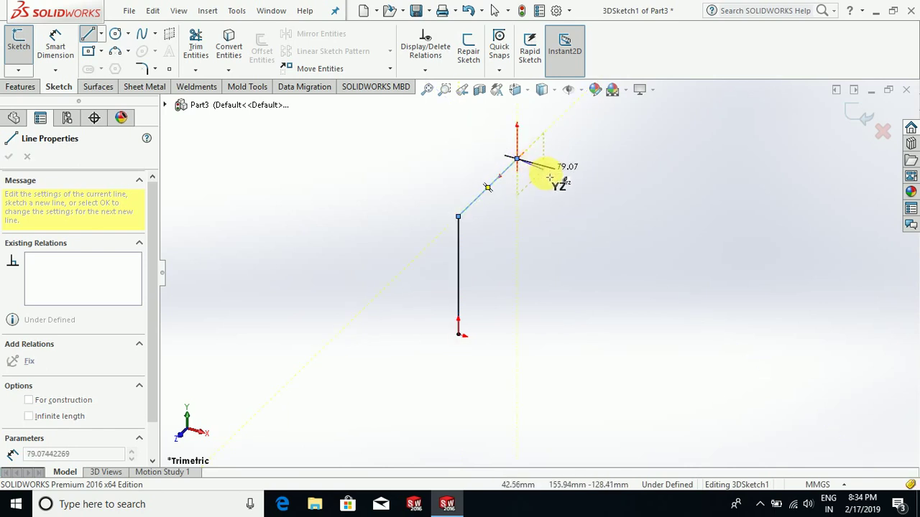
key(Tab)
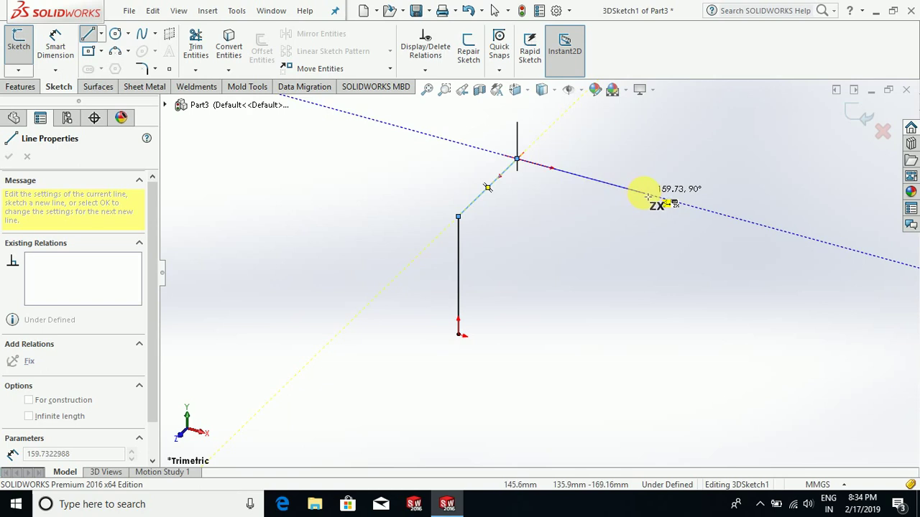
click(644, 194)
Step: Add a line about 249 mm long upward along Y, followed by a line along positive X in the XY plane
scroll(636, 176, up, 4)
scroll(641, 172, down, 1)
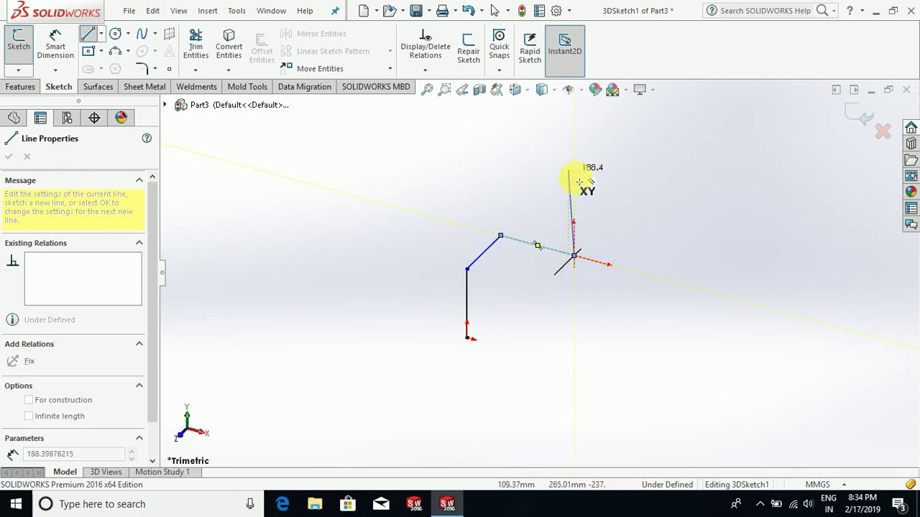
click(574, 149)
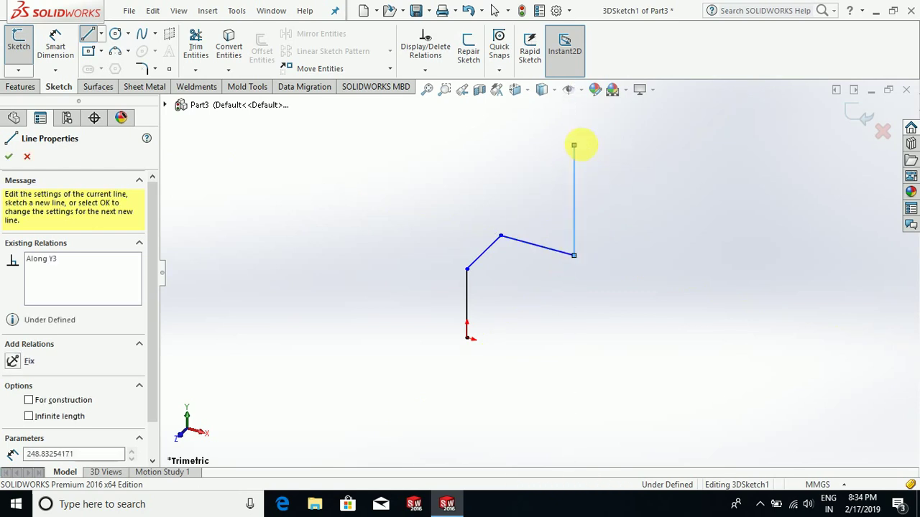
scroll(546, 183, up, 2)
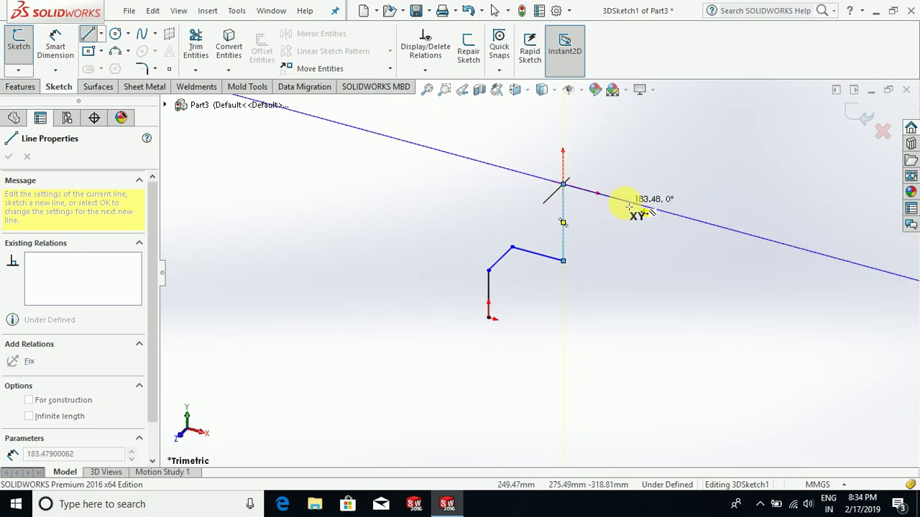
click(636, 205)
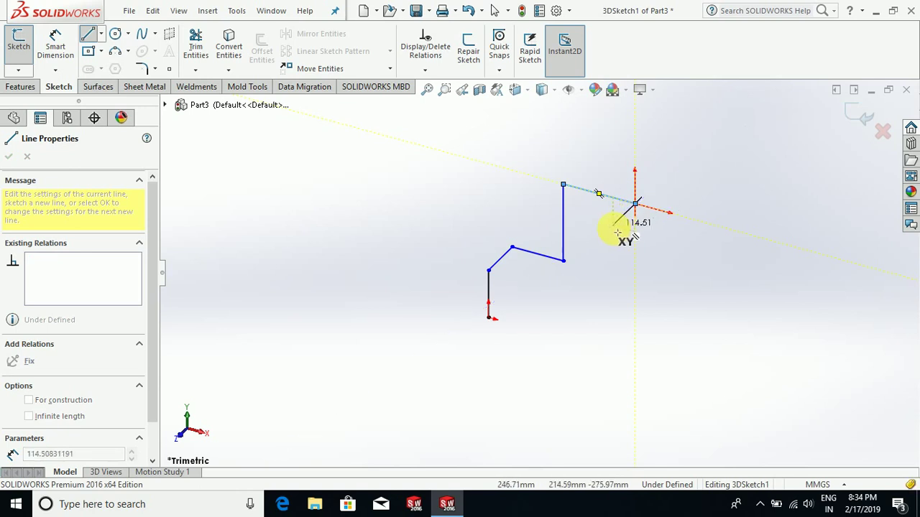
Step: Extend the path along positive Z in the YZ plane, and add a line about 276 mm long along positive X in the ZX plane
key(Tab)
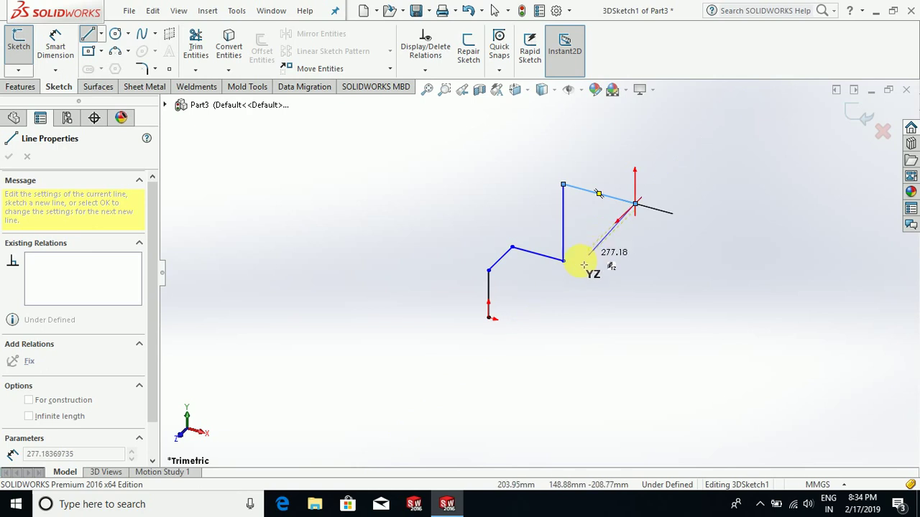
click(567, 280)
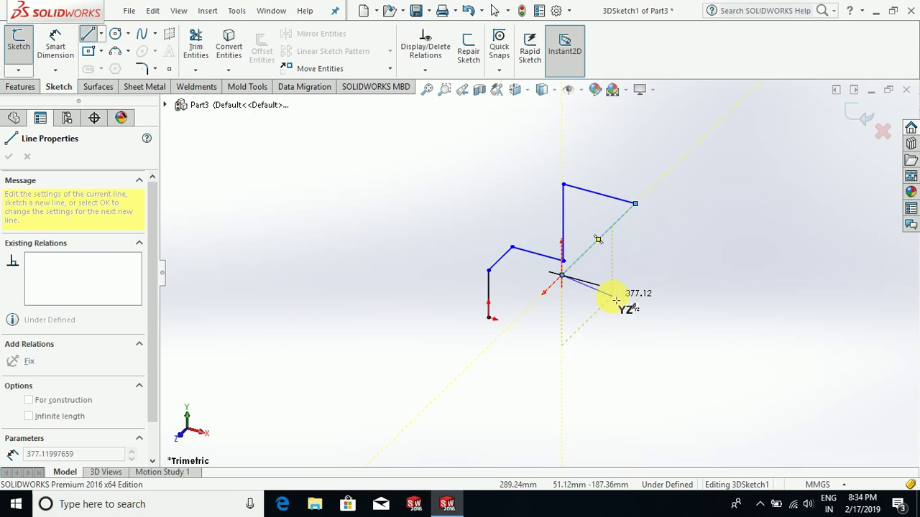
key(Tab)
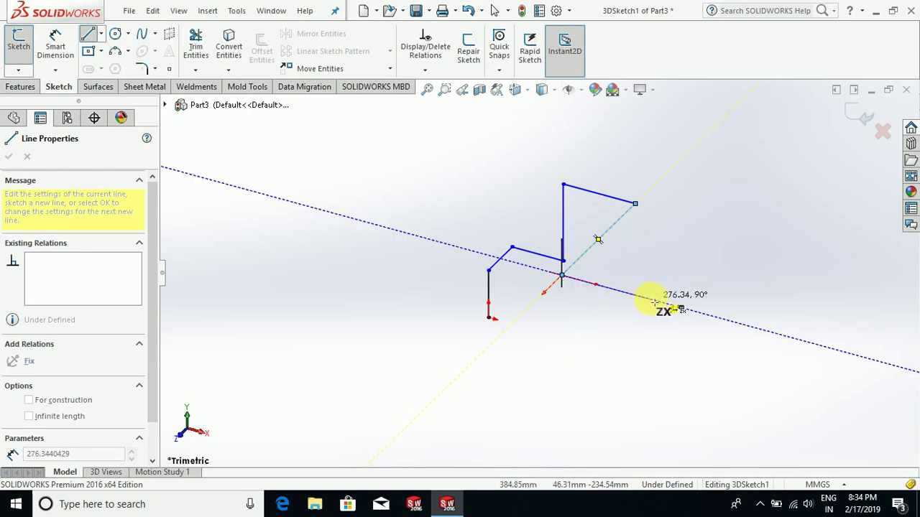
click(654, 302)
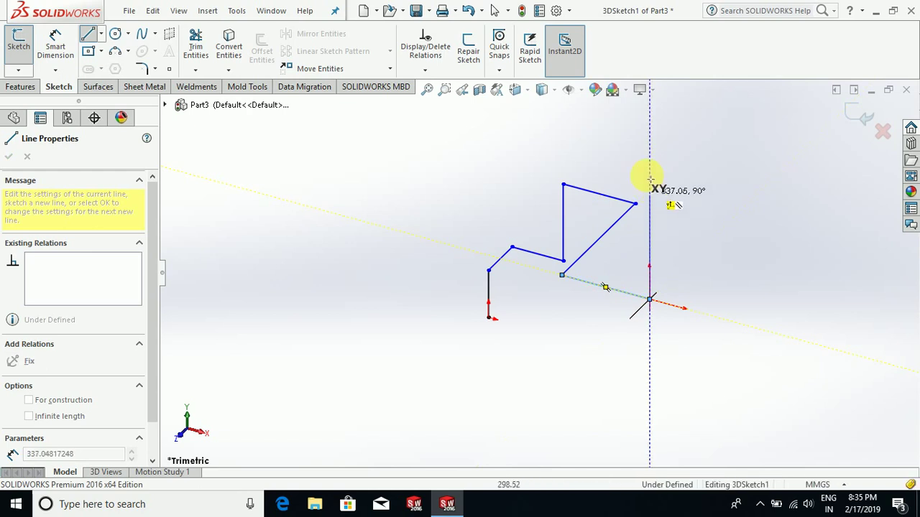
Step: Add a tall line upward along Y and a long line along positive X in the XY plane
click(653, 156)
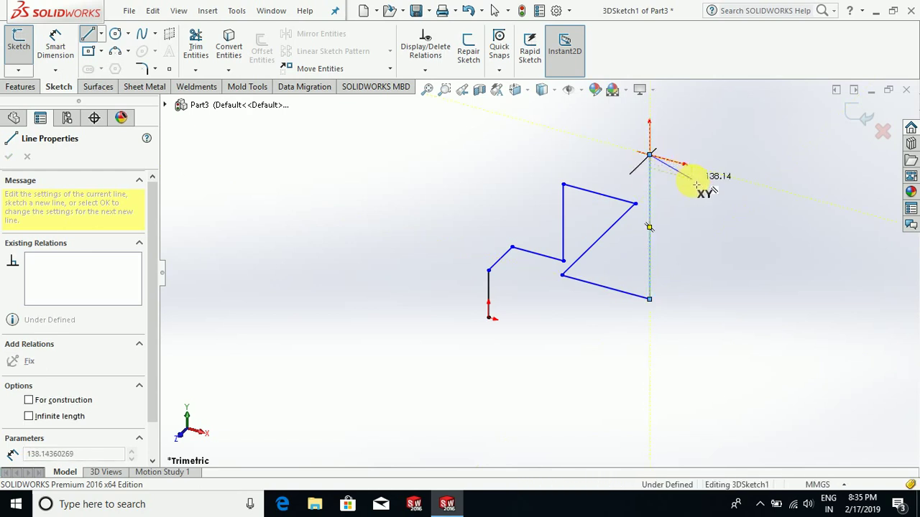
scroll(661, 197, down, 3)
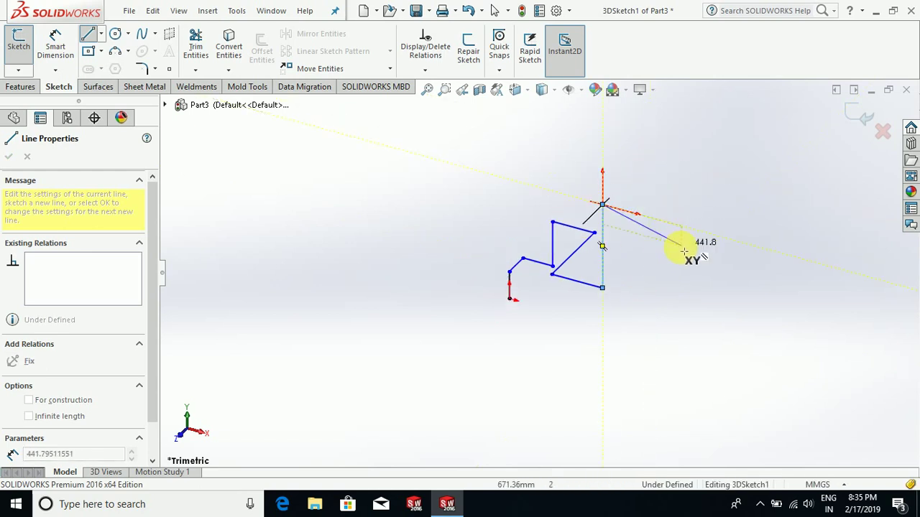
scroll(681, 237, up, 2)
click(690, 230)
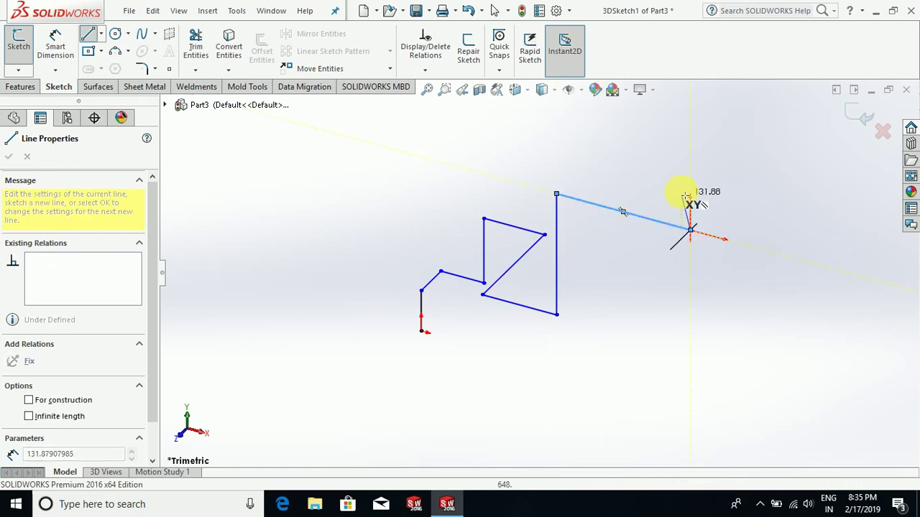
Step: Continue the path with a line downward along Y, and one along positive Z in the YZ plane
click(689, 304)
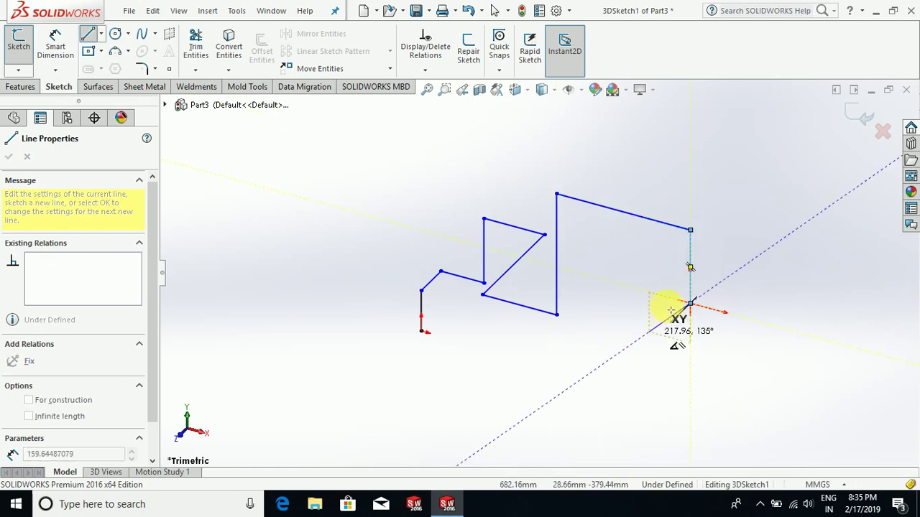
key(Tab)
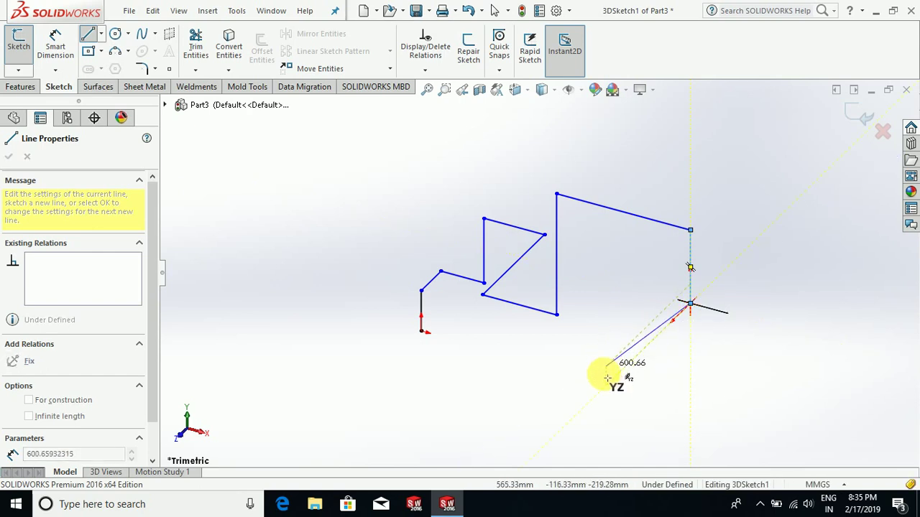
click(584, 406)
Step: Draw the last segment along negative X in the XY plane and end the Line command
mouse_move(567, 375)
middle_down()
mouse_move(572, 284)
mouse_move(596, 355)
mouse_move(626, 334)
mouse_move(613, 335)
mouse_move(609, 349)
middle_up()
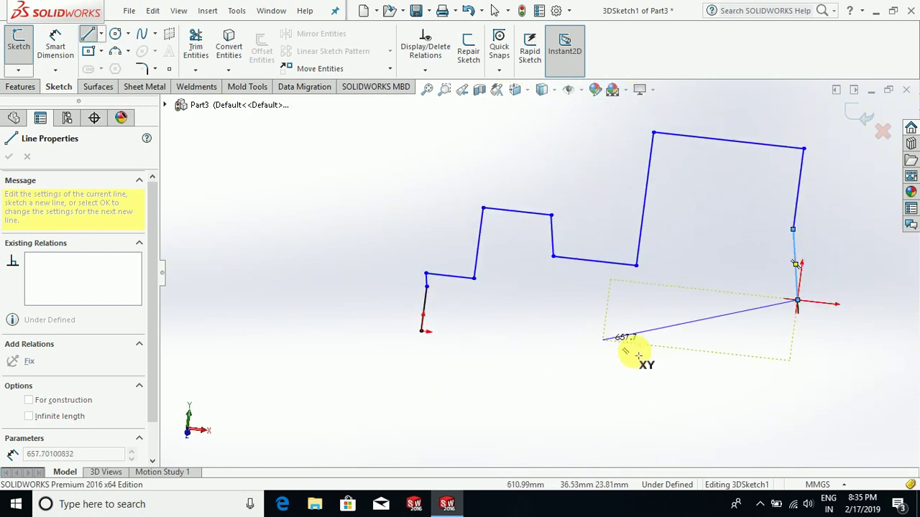
scroll(670, 316, up, 3)
scroll(677, 314, down, 3)
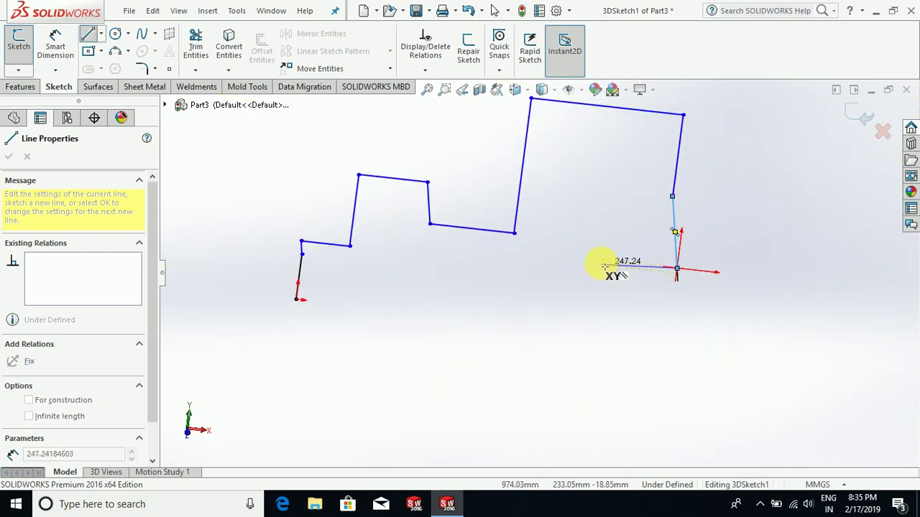
click(576, 258)
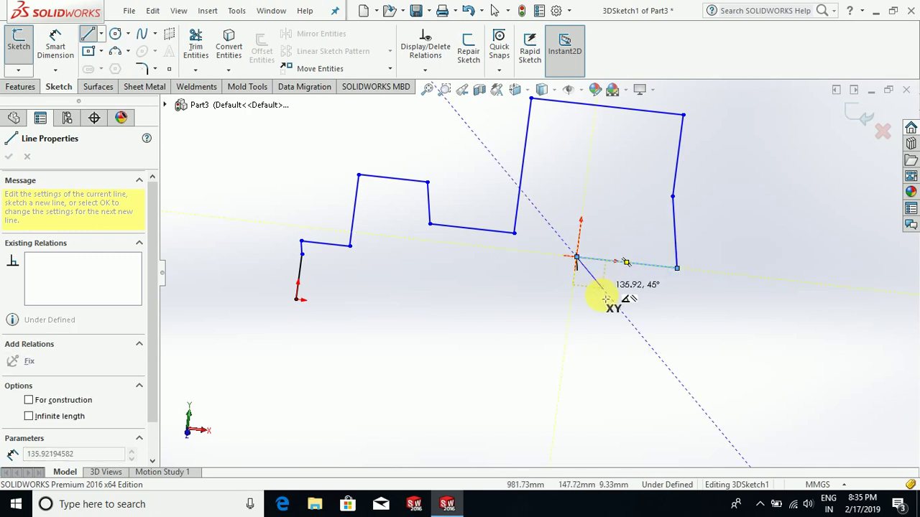
right_click(647, 306)
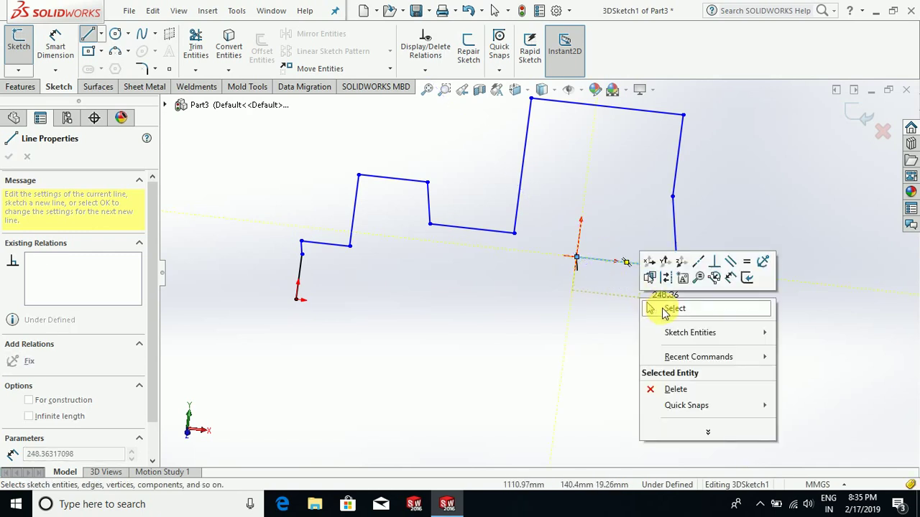
click(663, 311)
Step: Examine the finished 3D path from several angles and exit the sketch
scroll(649, 319, up, 3)
mouse_move(522, 345)
middle_down()
mouse_move(602, 285)
mouse_move(577, 347)
mouse_move(503, 349)
mouse_move(577, 351)
mouse_move(557, 355)
middle_up()
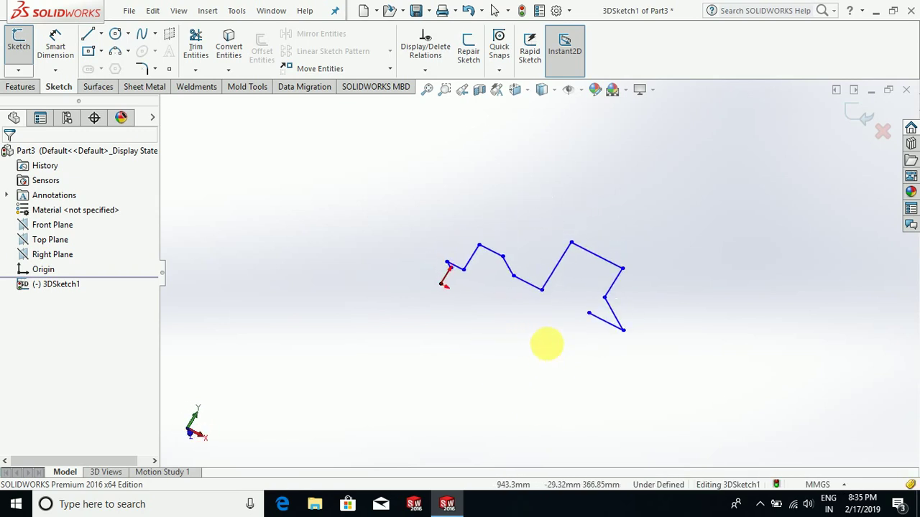
scroll(542, 288, down, 3)
scroll(384, 276, down, 2)
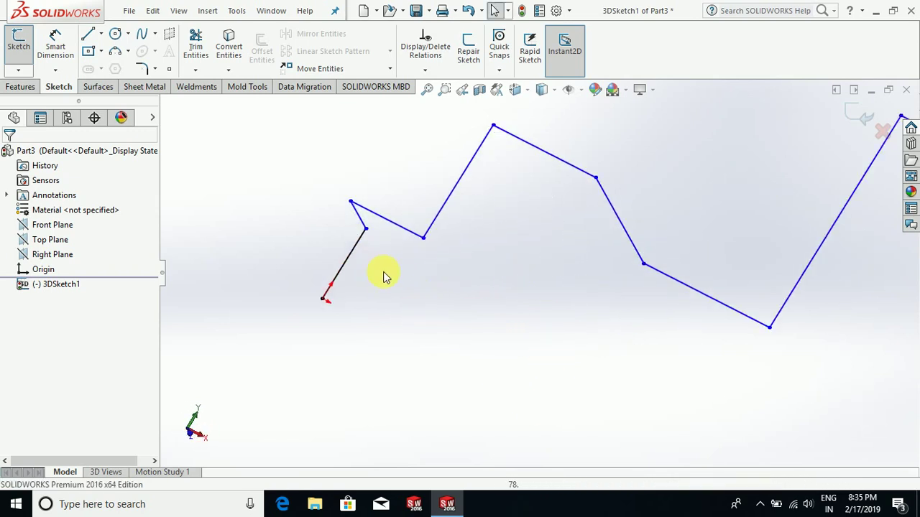
scroll(388, 261, up, 5)
mouse_move(470, 283)
middle_down()
mouse_move(536, 332)
mouse_move(628, 363)
mouse_move(532, 353)
mouse_move(550, 367)
mouse_move(532, 337)
middle_up()
scroll(500, 266, down, 4)
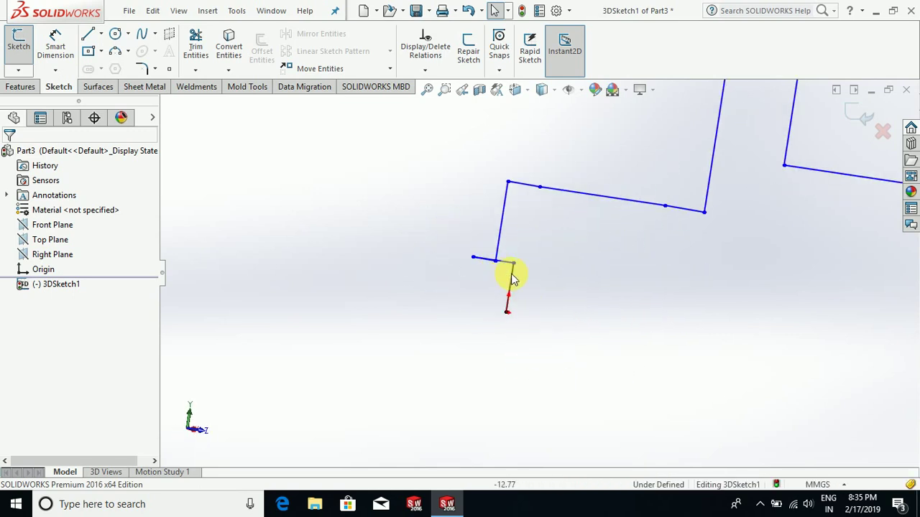
scroll(502, 280, up, 3)
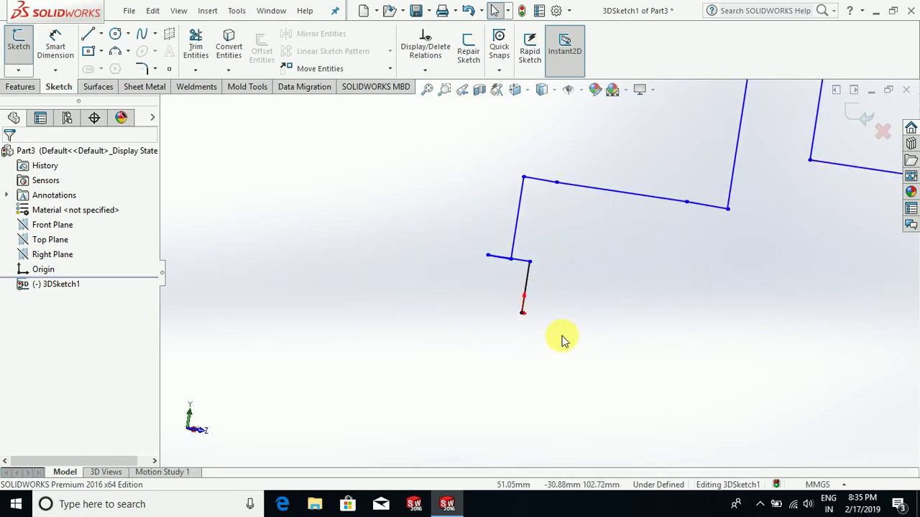
mouse_move(561, 339)
middle_down()
mouse_move(558, 249)
mouse_move(633, 343)
mouse_move(632, 282)
mouse_move(612, 323)
mouse_move(551, 294)
mouse_move(694, 219)
middle_up()
scroll(695, 220, down, 3)
mouse_move(636, 262)
middle_down()
mouse_move(592, 304)
mouse_move(599, 353)
mouse_move(719, 225)
mouse_move(768, 219)
middle_up()
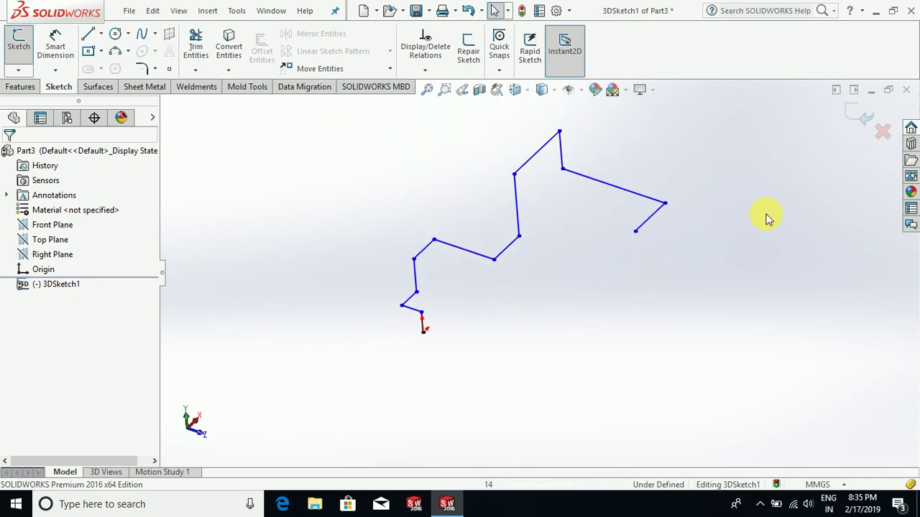
click(855, 126)
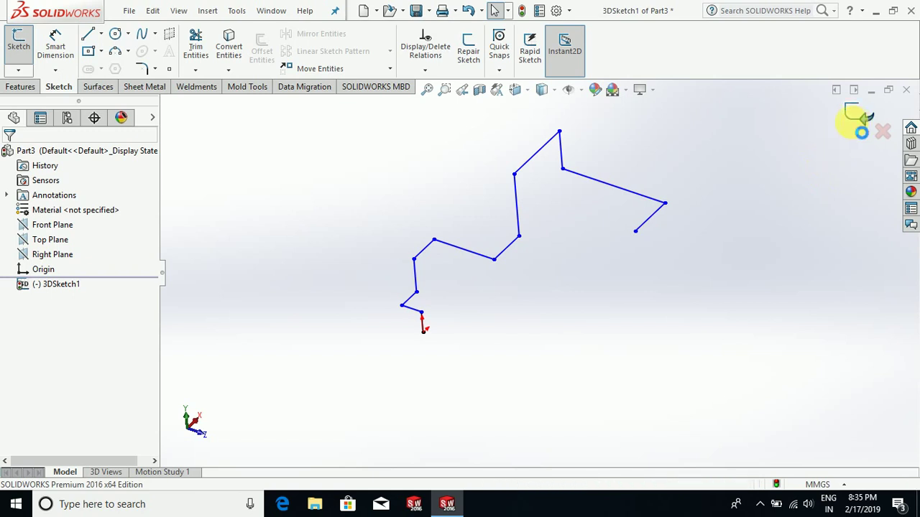
Step: Create a reference plane perpendicular to the path's last segment and coincident with its free endpoint
click(724, 260)
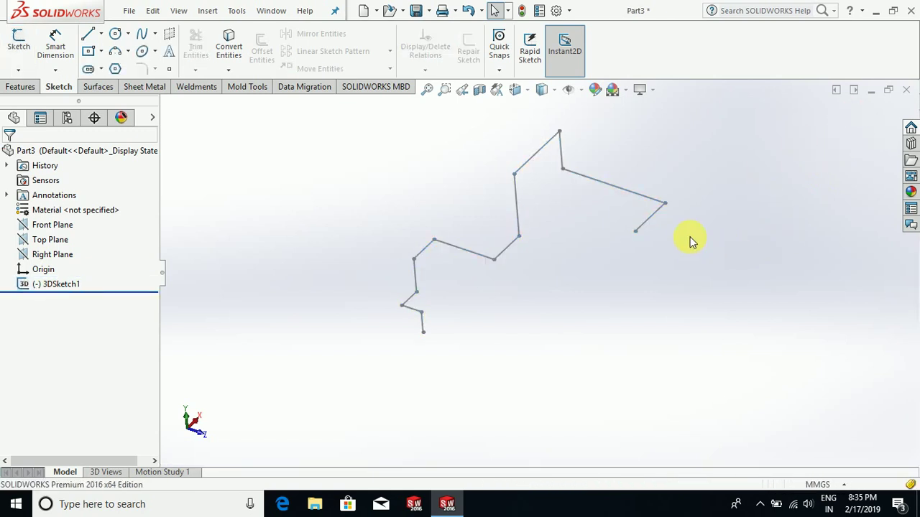
scroll(690, 240, down, 3)
click(18, 87)
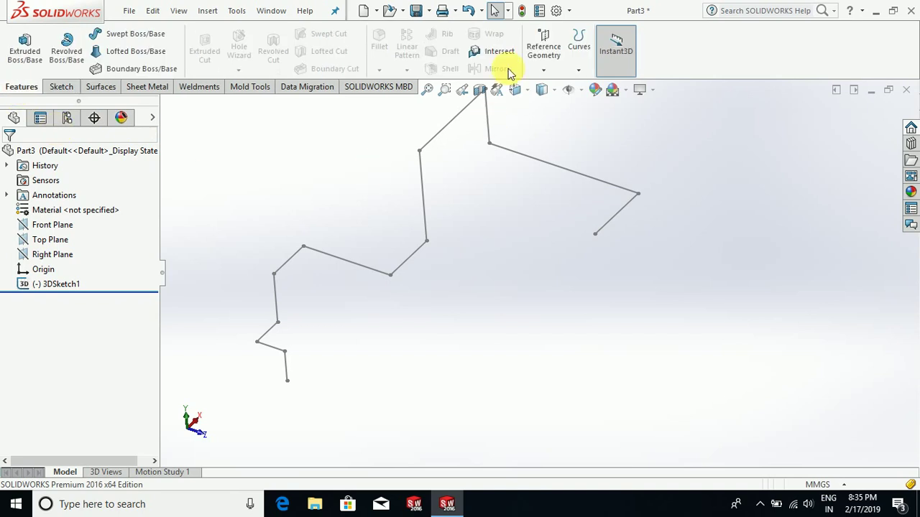
click(544, 72)
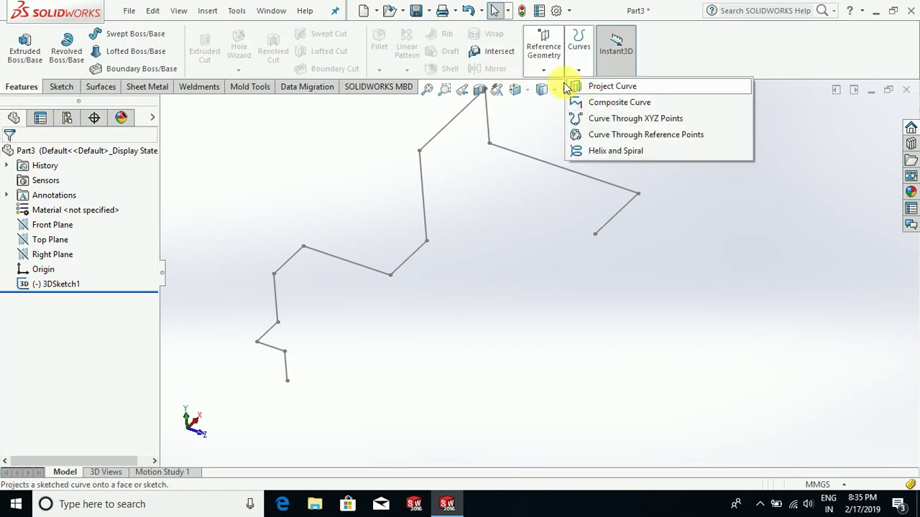
click(554, 88)
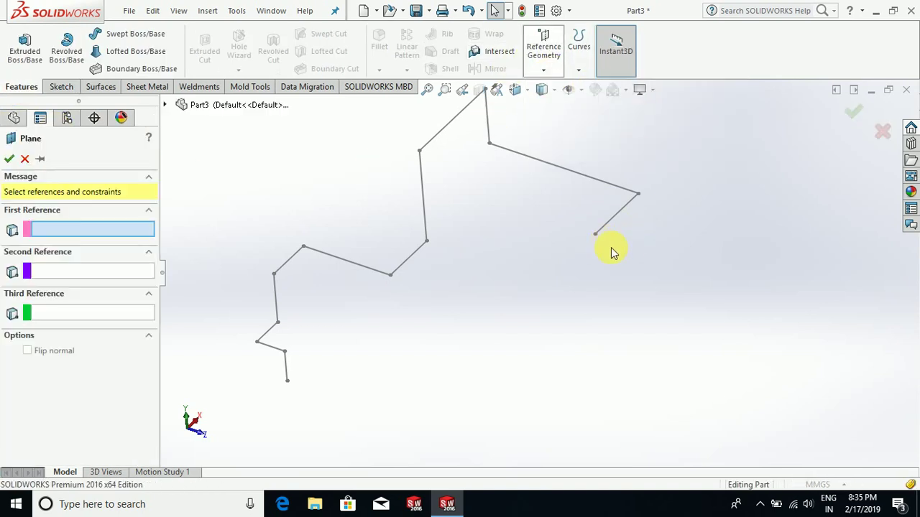
click(618, 219)
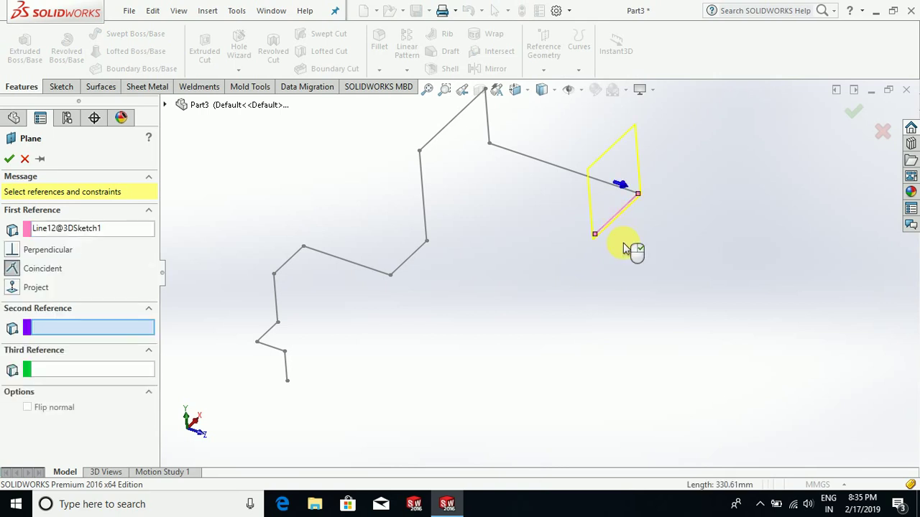
click(597, 237)
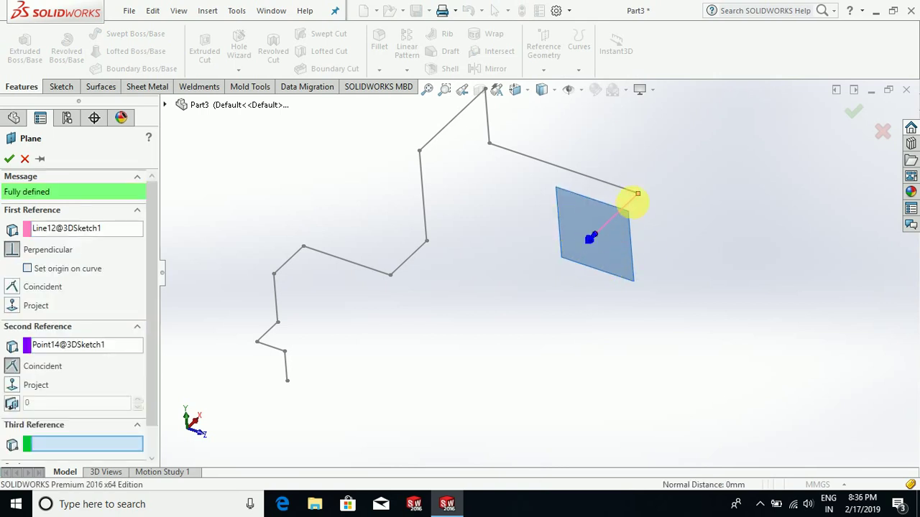
click(9, 161)
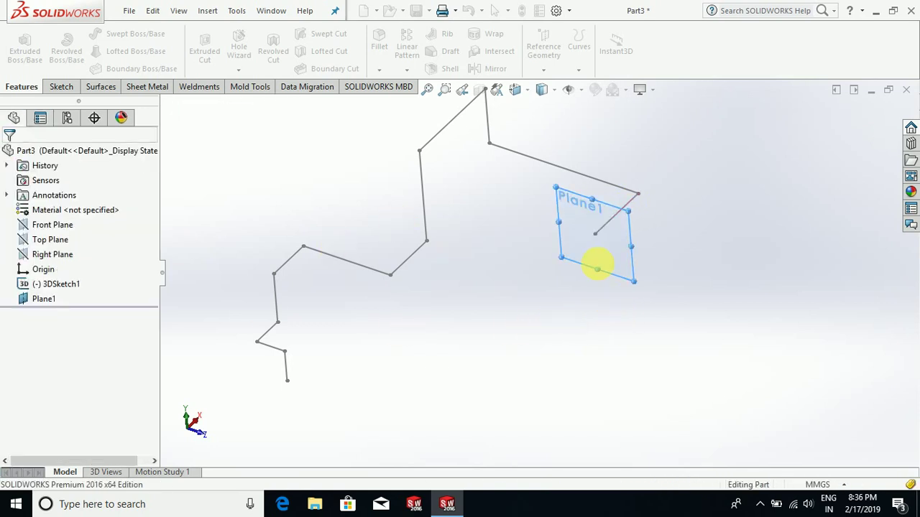
Step: Start a sketch on the new plane and draw a circle about 187 mm in diameter centred on the path's endpoint
click(626, 263)
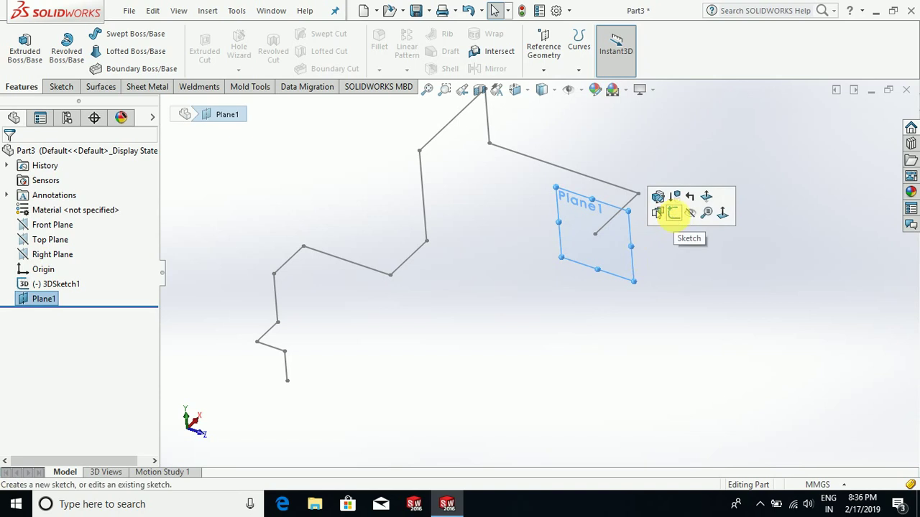
click(674, 212)
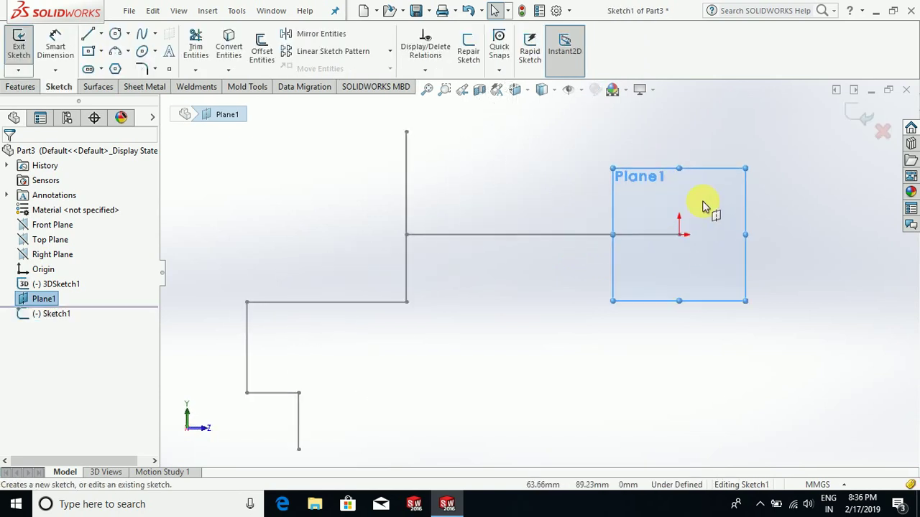
click(117, 38)
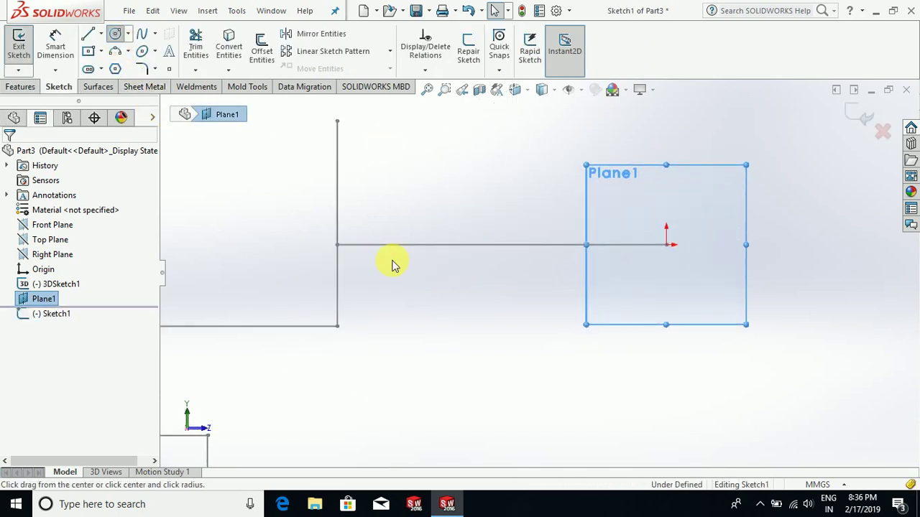
click(666, 245)
click(696, 273)
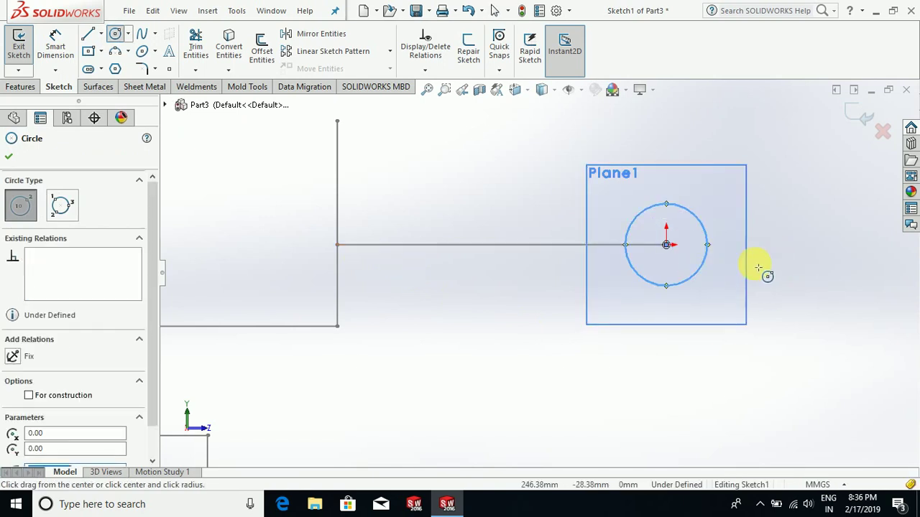
right_click(819, 269)
click(823, 272)
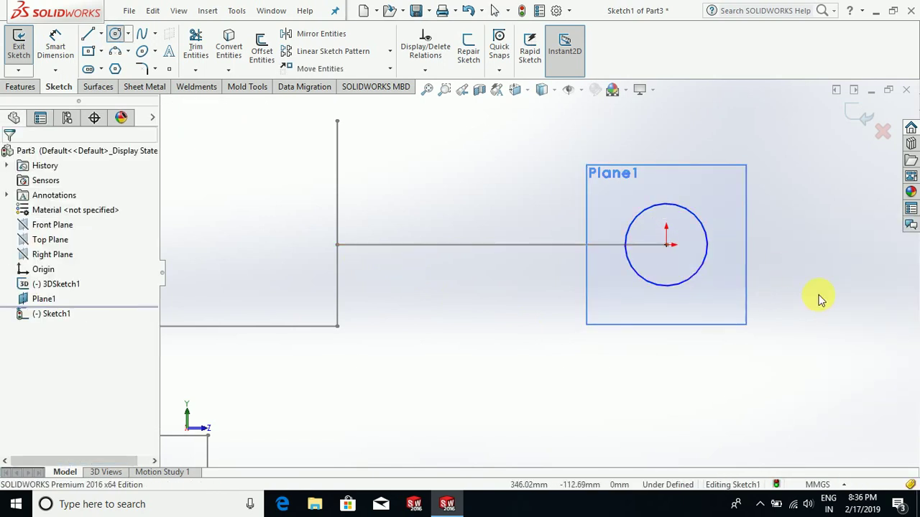
Step: Dimension the circle's diameter and set it to 60 mm
middle_drag(820, 300, 662, 267)
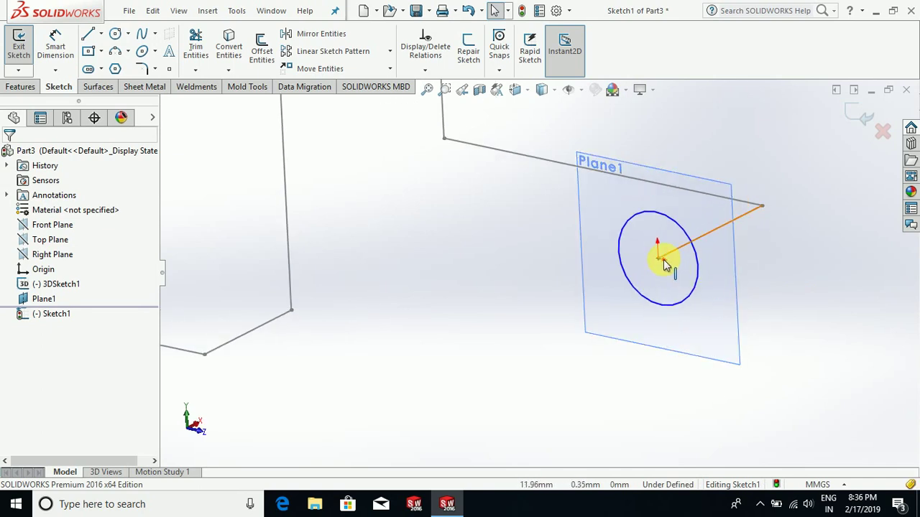
click(57, 42)
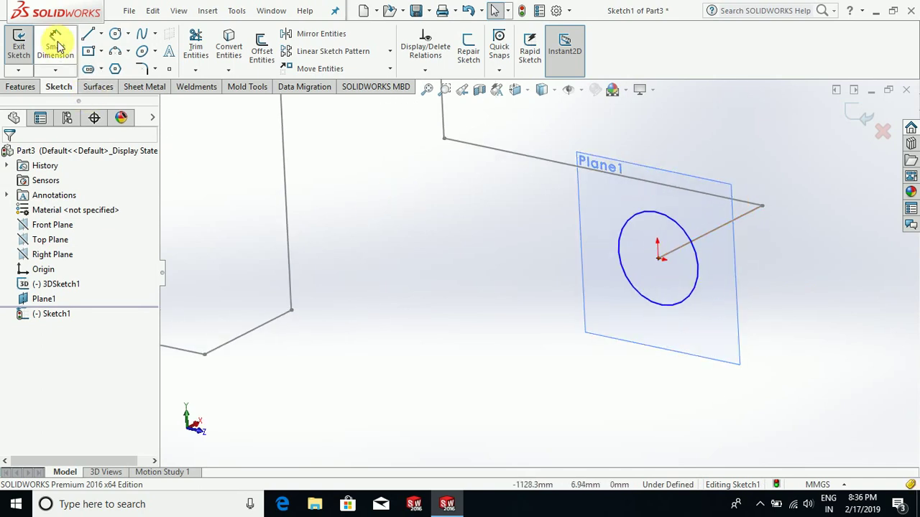
click(693, 278)
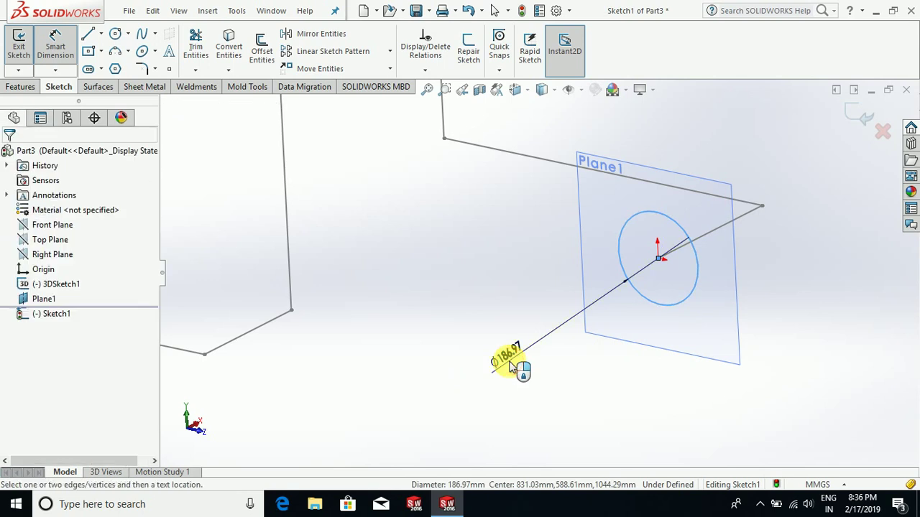
click(511, 368)
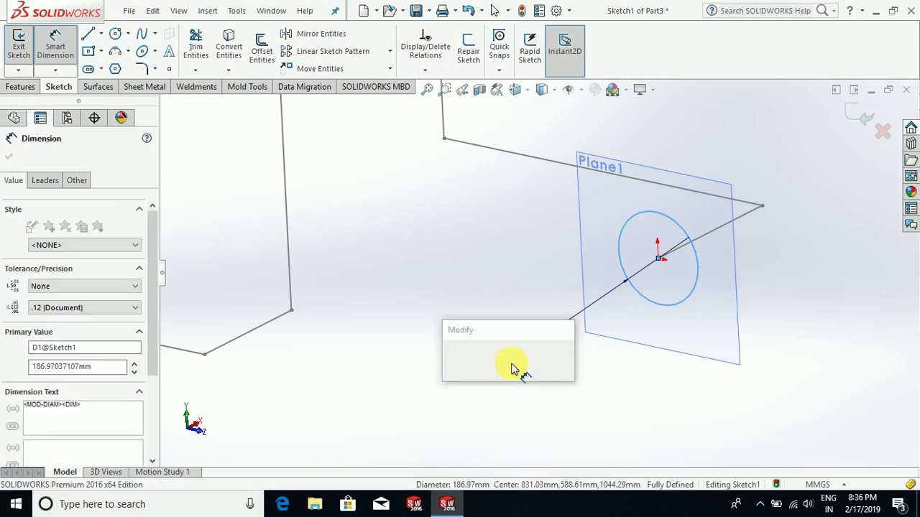
text(60)
key(Return)
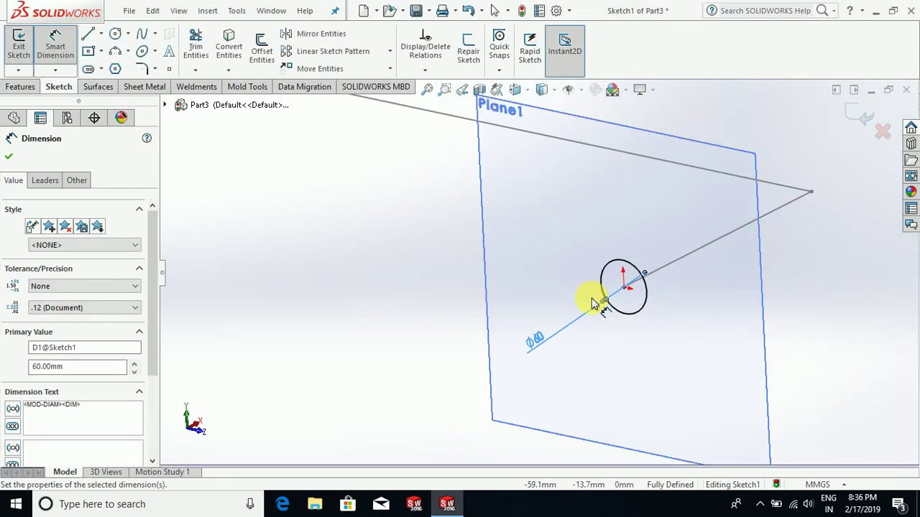
mouse_move(607, 311)
middle_down()
mouse_move(588, 326)
mouse_move(568, 376)
mouse_move(594, 300)
mouse_move(643, 316)
mouse_move(688, 257)
mouse_move(448, 308)
mouse_move(431, 328)
middle_up()
scroll(689, 285, down, 2)
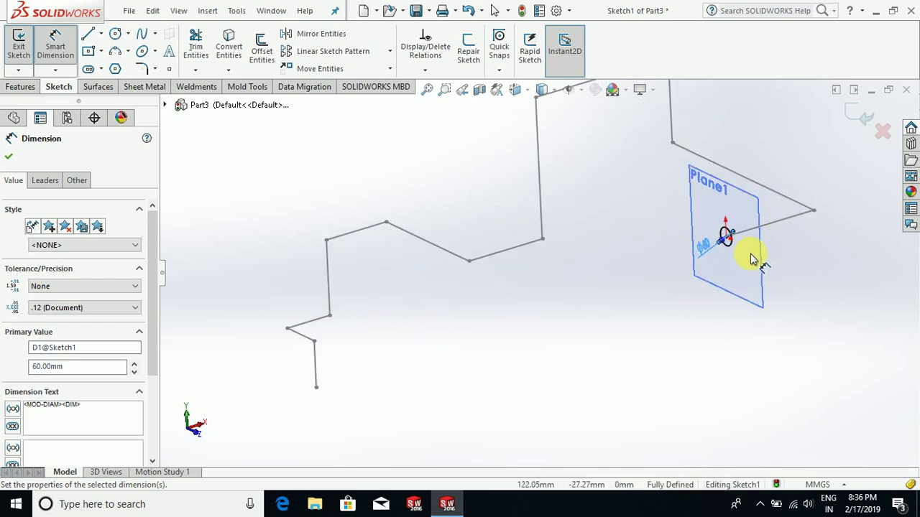
scroll(537, 272, up, 2)
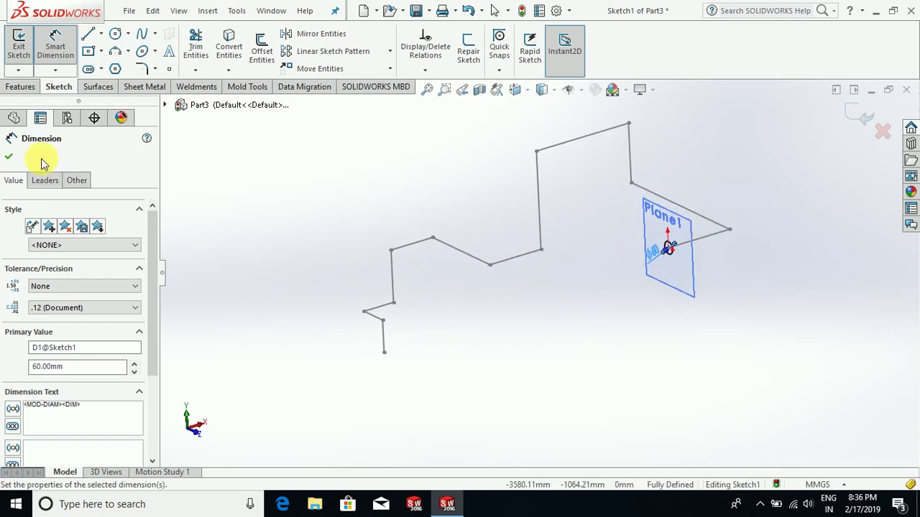
click(9, 156)
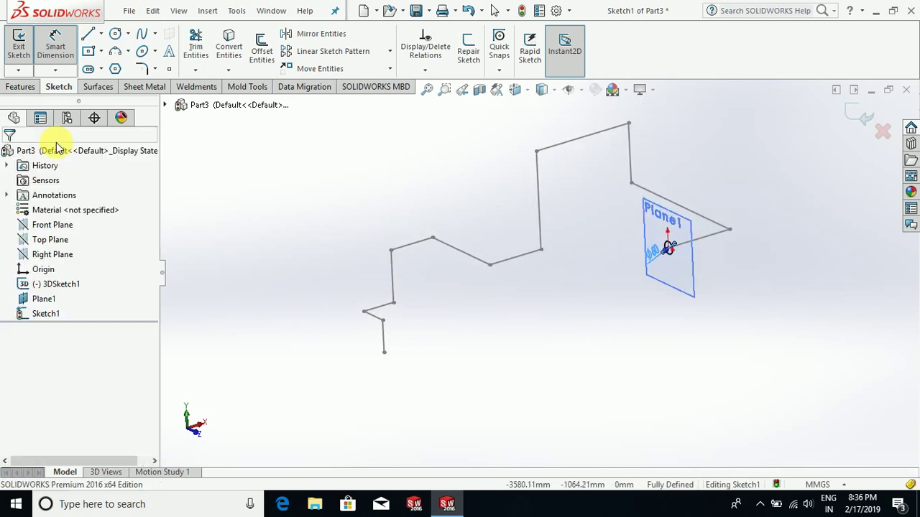
Step: Create a Swept Boss/Base using the circle sketch as the profile and the 3D sketch as the path
click(20, 87)
click(120, 38)
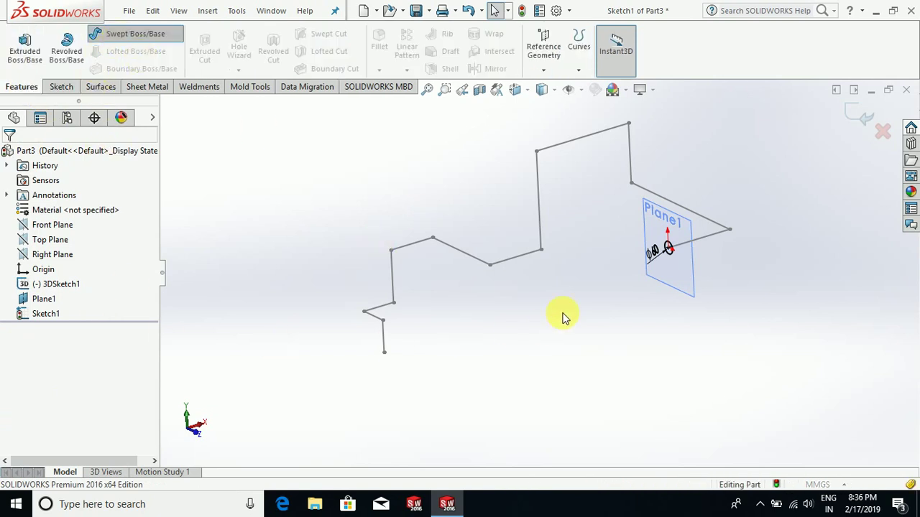
scroll(693, 264, down, 2)
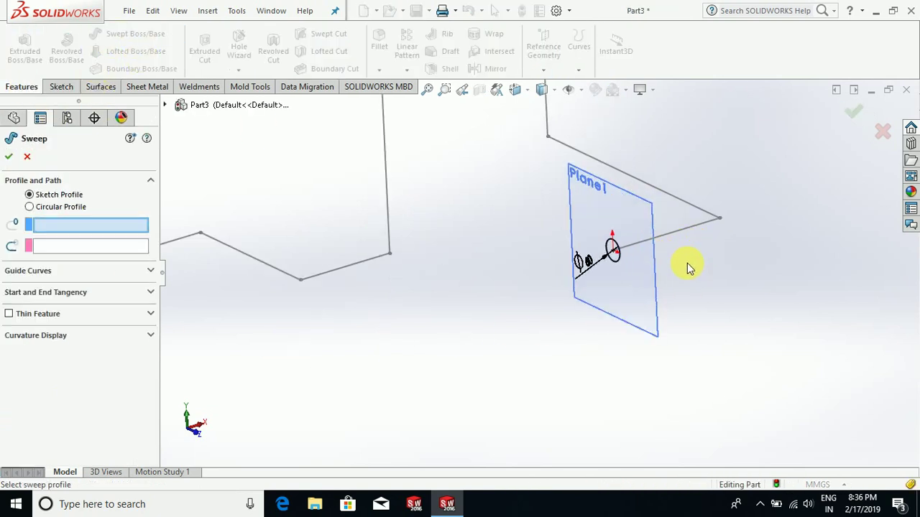
click(619, 257)
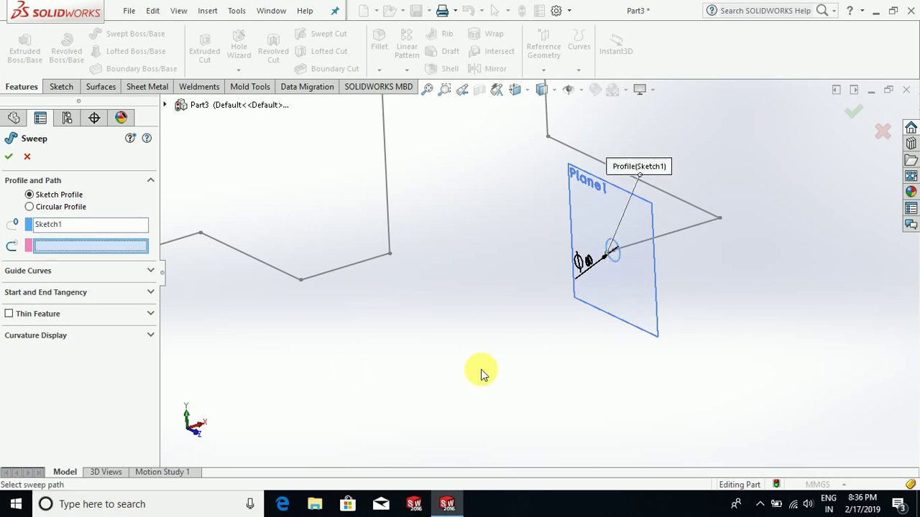
click(666, 236)
key(z)
scroll(727, 303, up, 5)
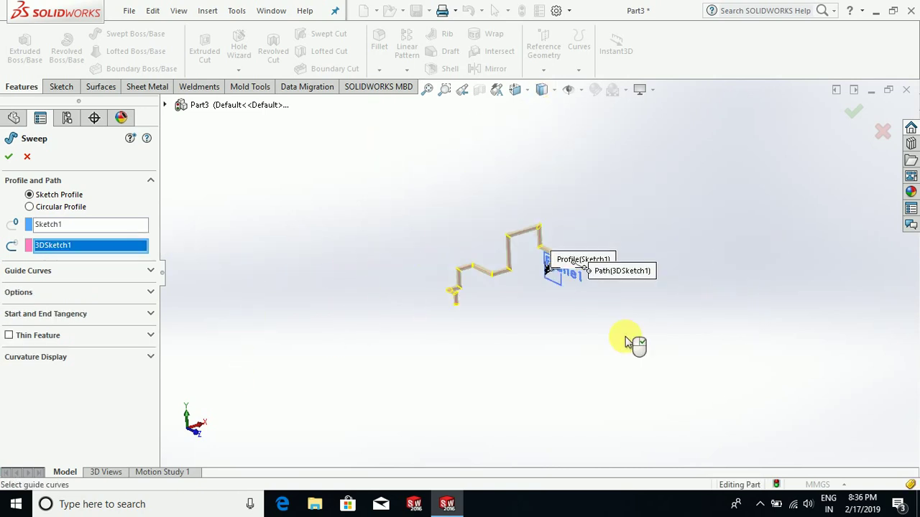
mouse_move(500, 353)
middle_down()
mouse_move(546, 371)
mouse_move(519, 368)
mouse_move(508, 265)
mouse_move(493, 348)
mouse_move(524, 323)
mouse_move(464, 334)
mouse_move(499, 323)
mouse_move(472, 370)
mouse_move(513, 311)
mouse_move(474, 369)
mouse_move(478, 329)
mouse_move(478, 369)
mouse_move(486, 363)
middle_up()
scroll(444, 282, down, 2)
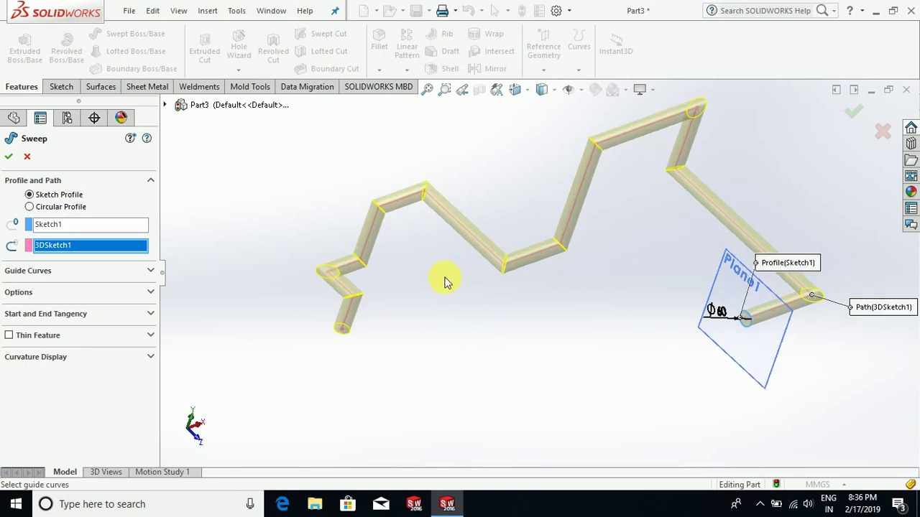
click(10, 158)
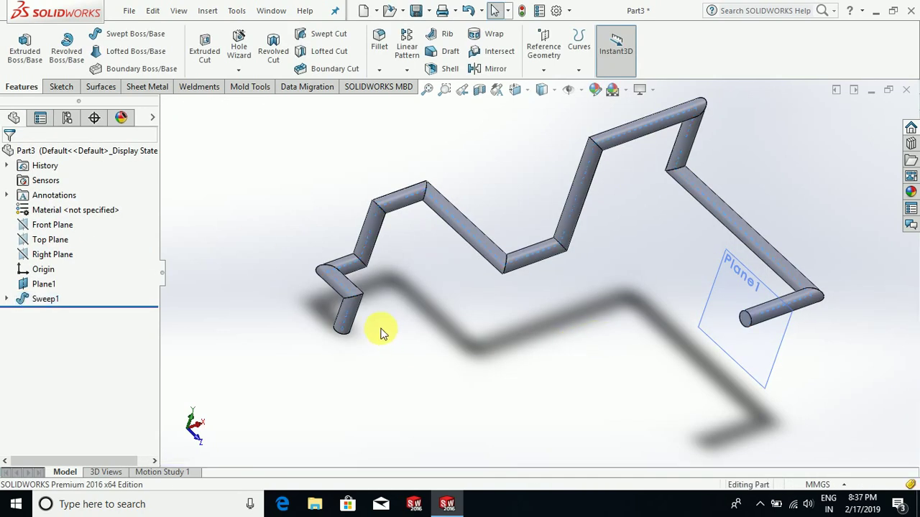
Step: Hide the reference plane at the end of the swept body
middle_drag(381, 333, 667, 314)
click(703, 322)
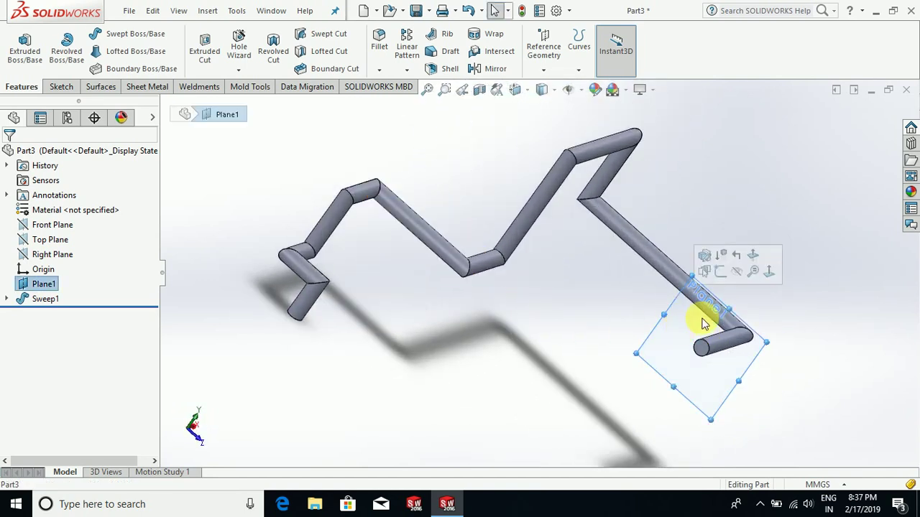
click(736, 271)
scroll(538, 309, up, 3)
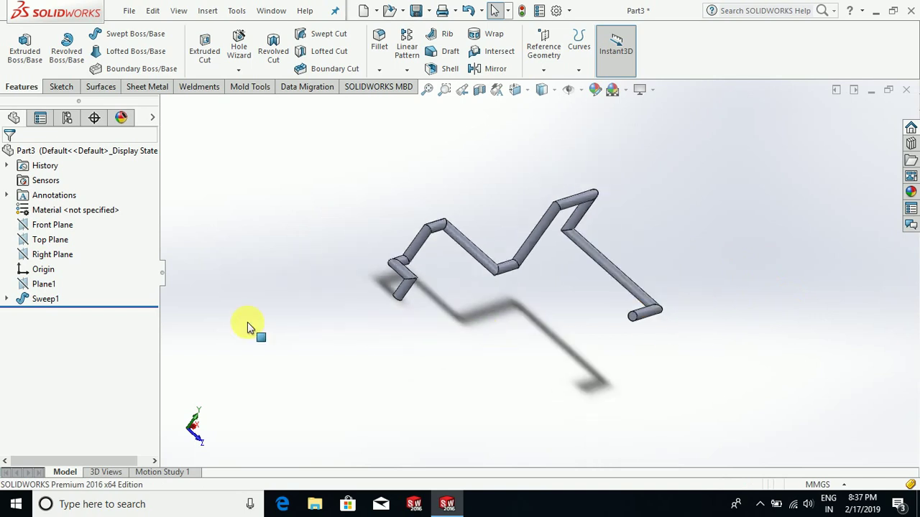
Step: Edit the sweep's profile sketch, set the circle's diameter to 100 mm, and rebuild the part
click(6, 299)
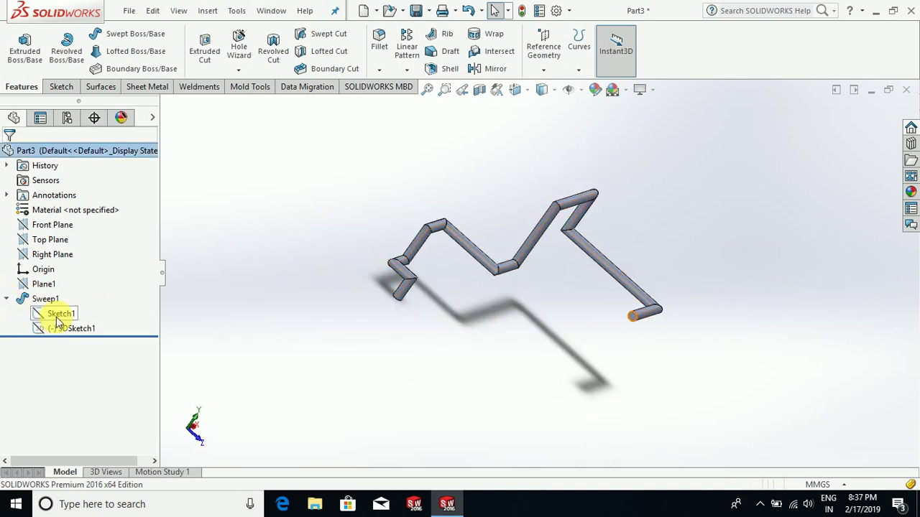
click(56, 316)
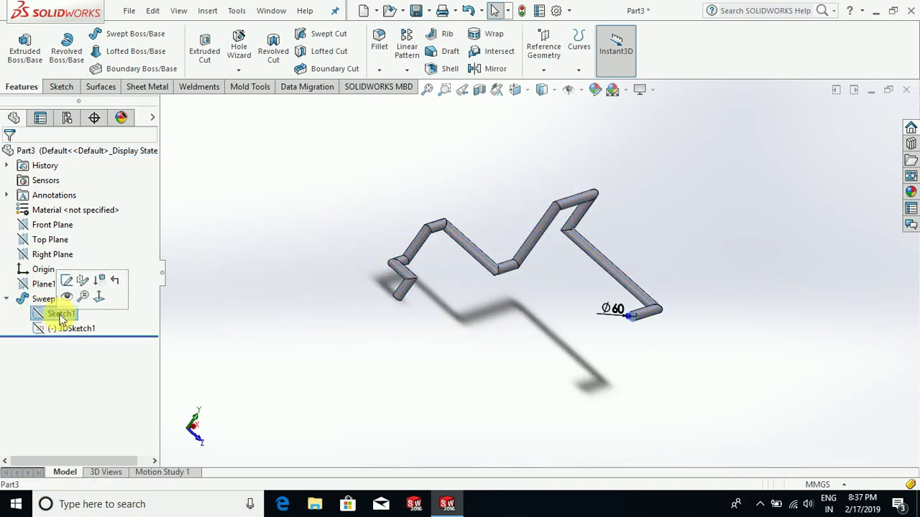
click(66, 280)
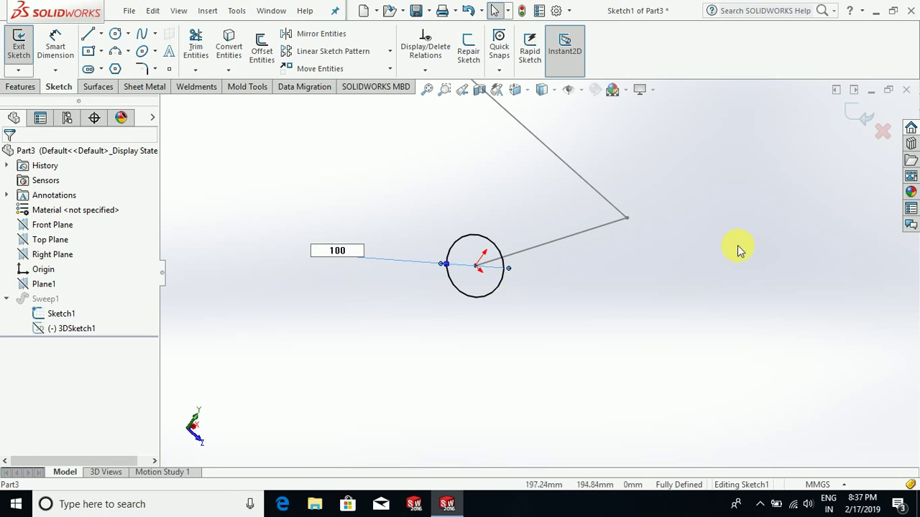
key(Return)
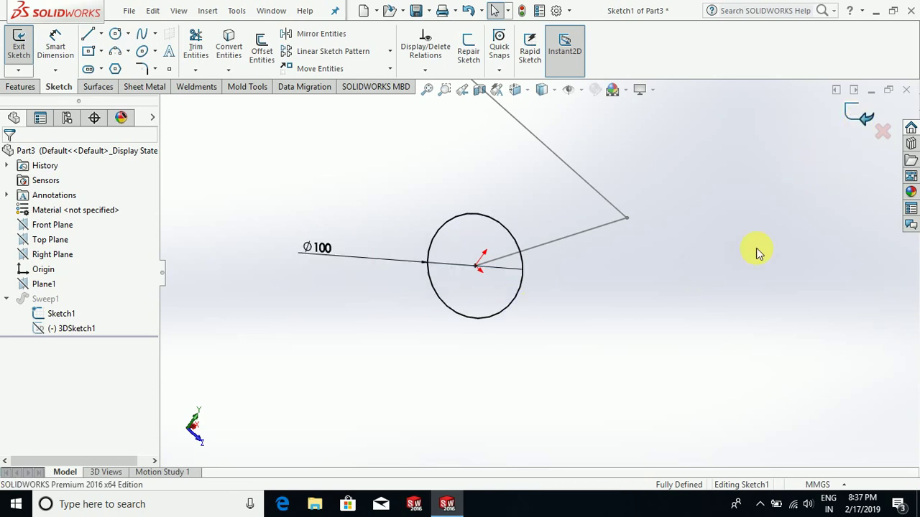
key(ctrl+b)
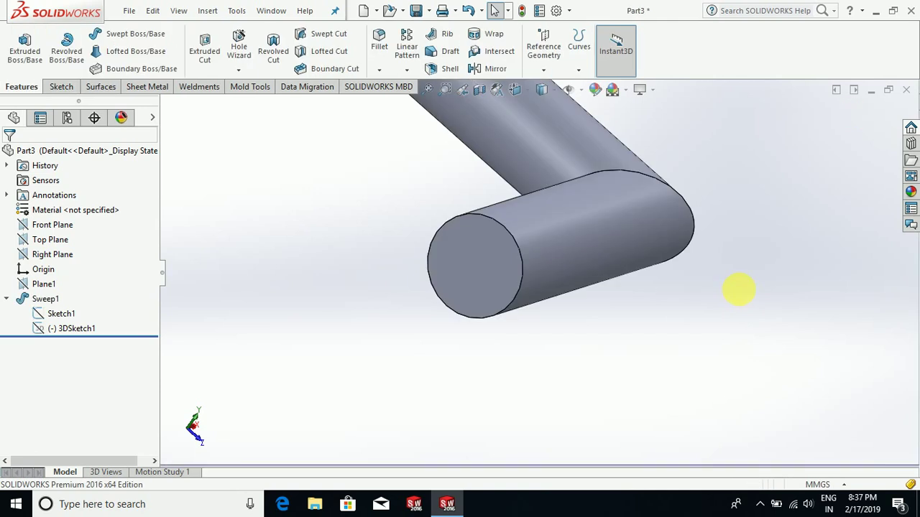
Step: Start a constant size Fillet for the corners of the swept rod
scroll(740, 281, up, 5)
mouse_move(462, 329)
middle_down()
mouse_move(462, 363)
mouse_move(386, 345)
mouse_move(417, 364)
mouse_move(443, 299)
mouse_move(424, 336)
middle_up()
scroll(334, 237, down, 8)
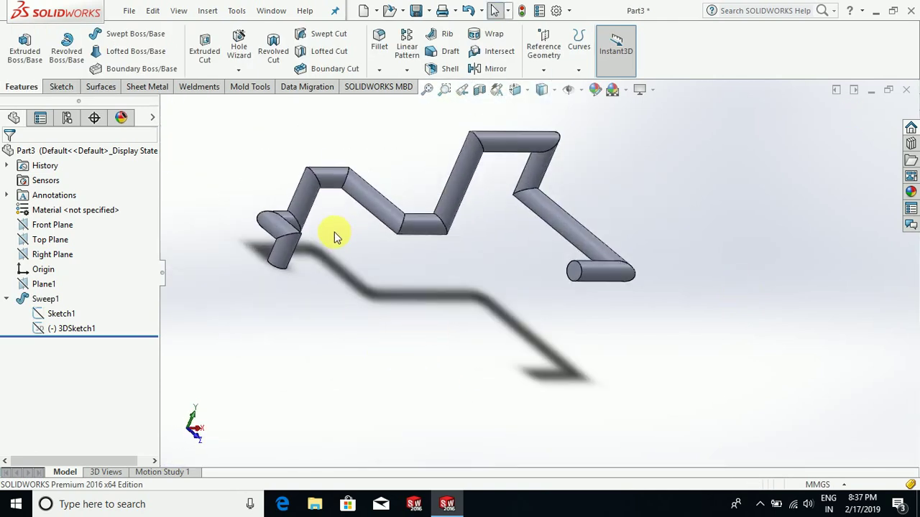
click(383, 40)
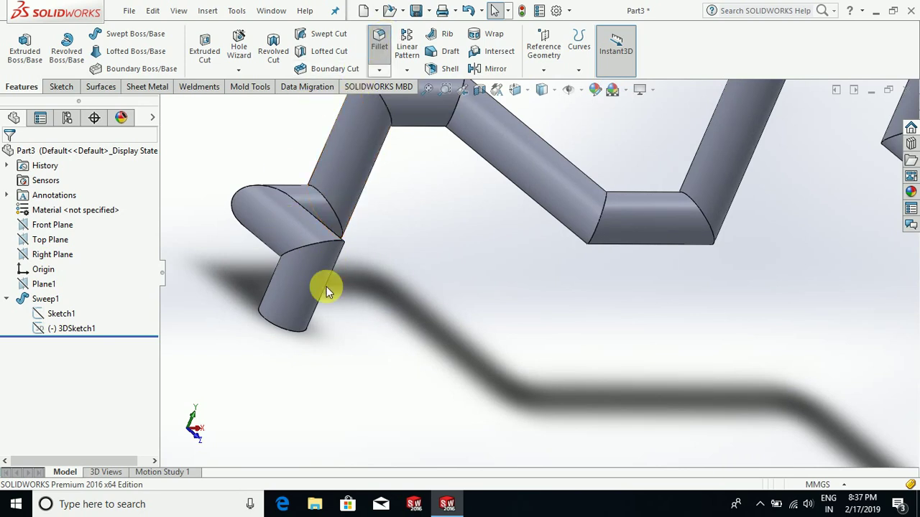
click(344, 244)
mouse_move(416, 254)
middle_down()
mouse_move(400, 263)
mouse_move(405, 254)
middle_up()
click(334, 178)
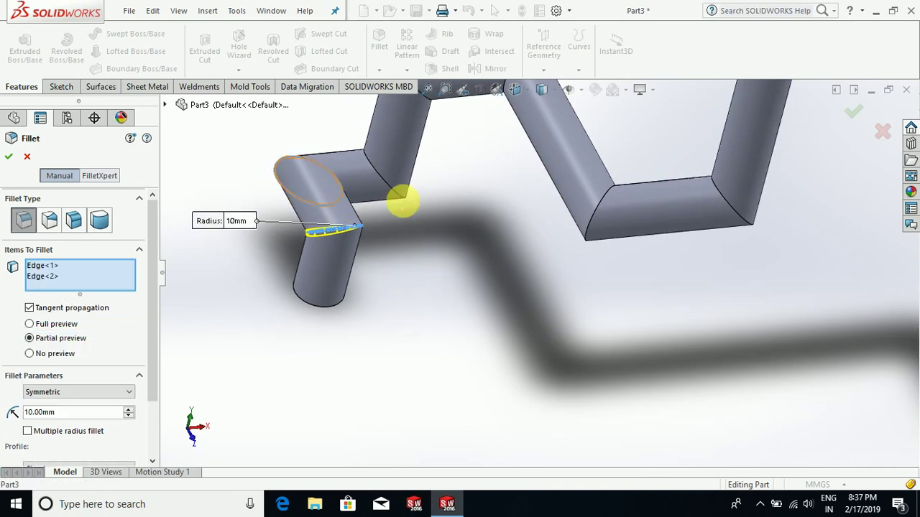
click(394, 198)
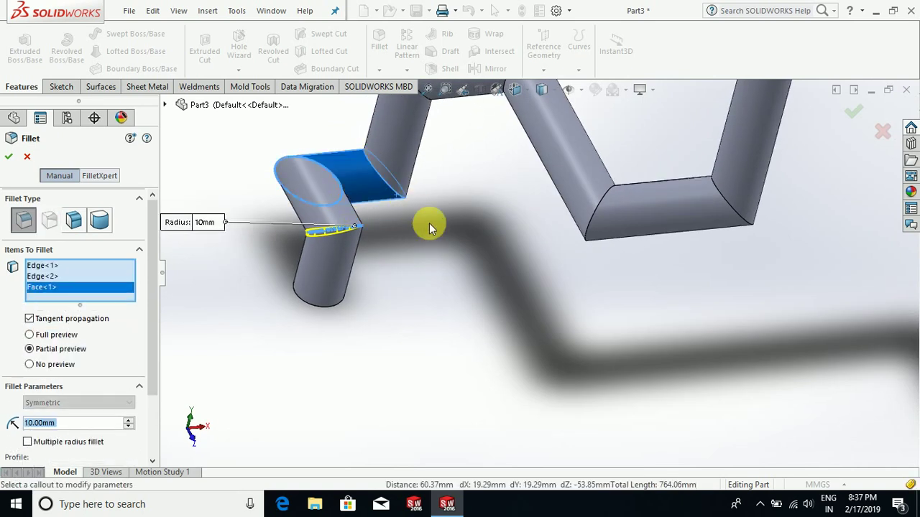
scroll(411, 192, up, 3)
scroll(495, 248, down, 4)
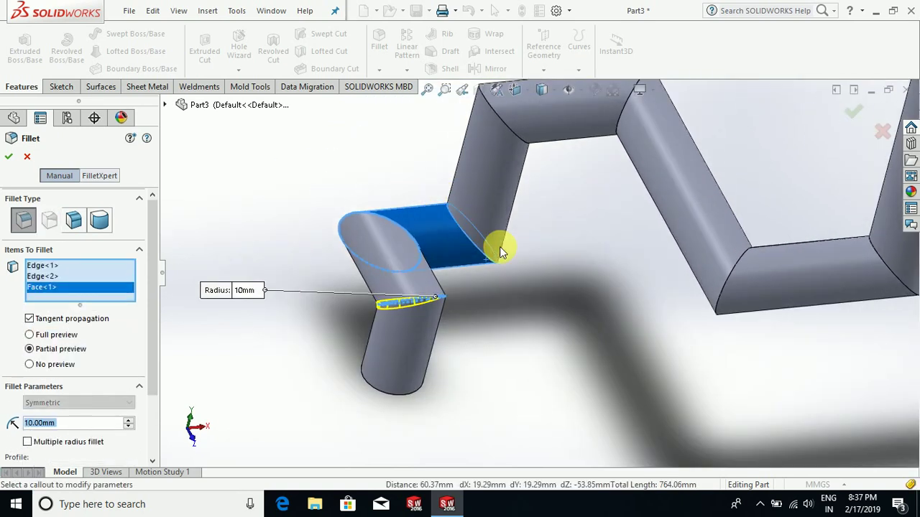
right_click(83, 290)
click(147, 294)
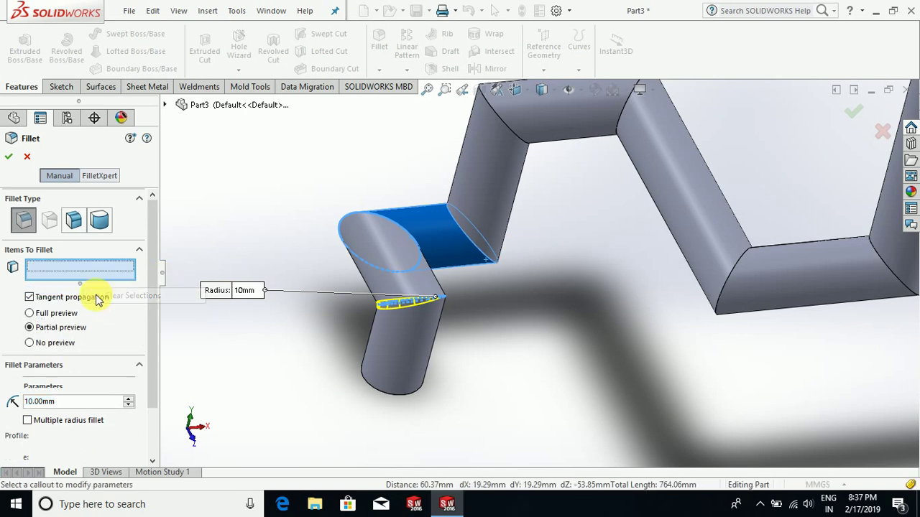
Step: Select the first five corner edges for the fillet, starting at the bend nearest the rod's short stub end
click(440, 299)
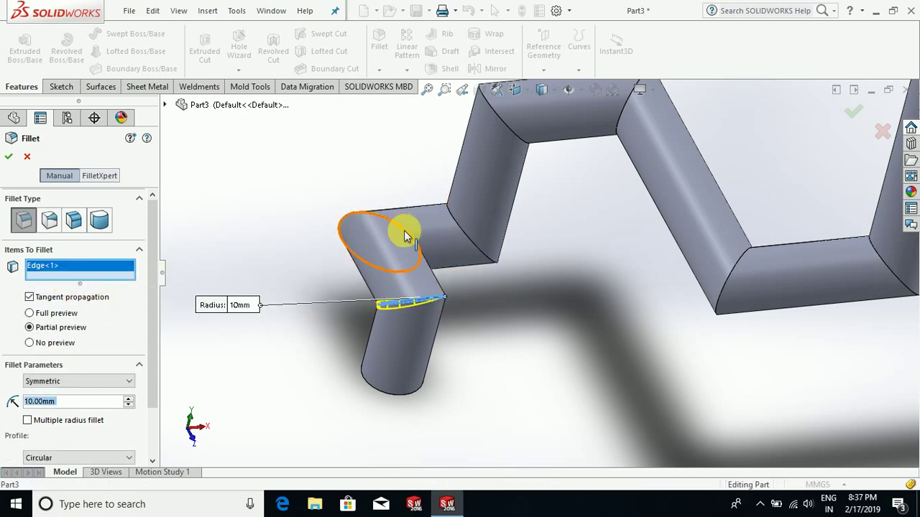
click(405, 236)
click(487, 250)
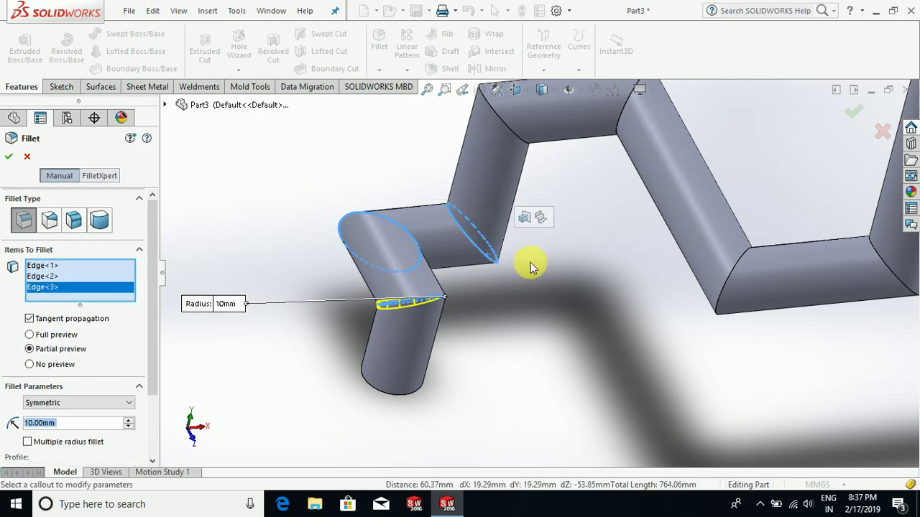
click(516, 138)
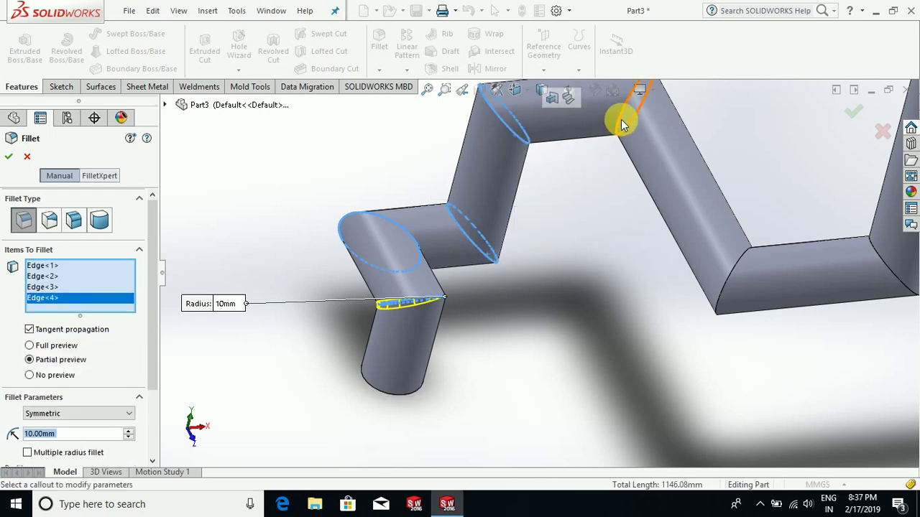
click(621, 119)
scroll(524, 202, up, 2)
scroll(658, 271, down, 2)
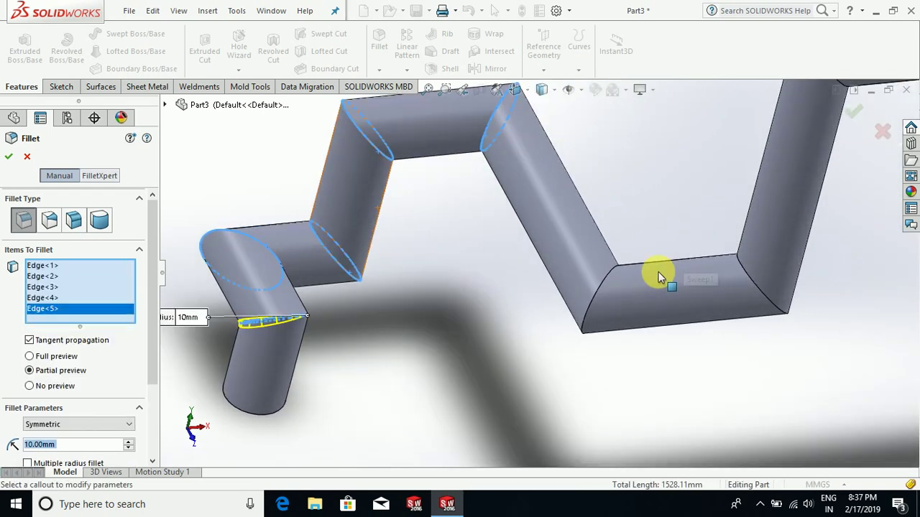
Step: Add the two corner edges of the low middle segment and the upper corner edge after it to the fillet selection
click(603, 288)
scroll(460, 282, up, 1)
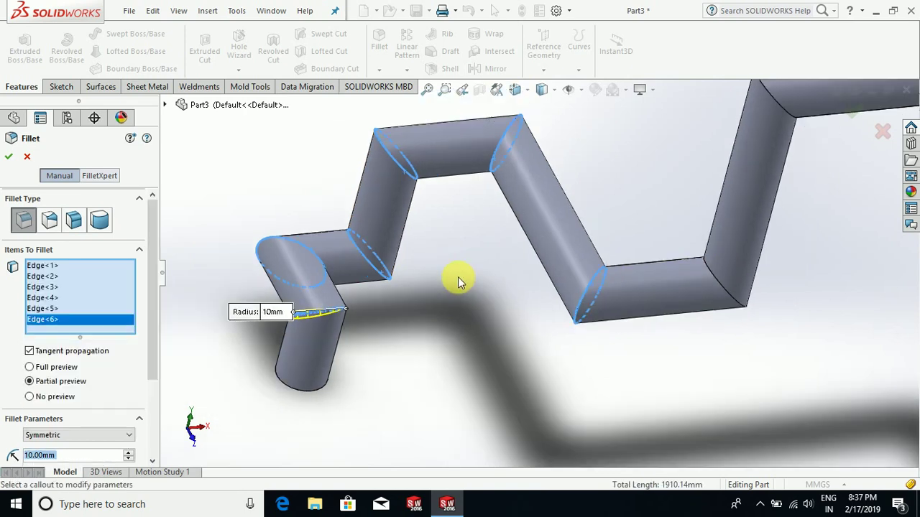
scroll(541, 286, up, 2)
click(683, 300)
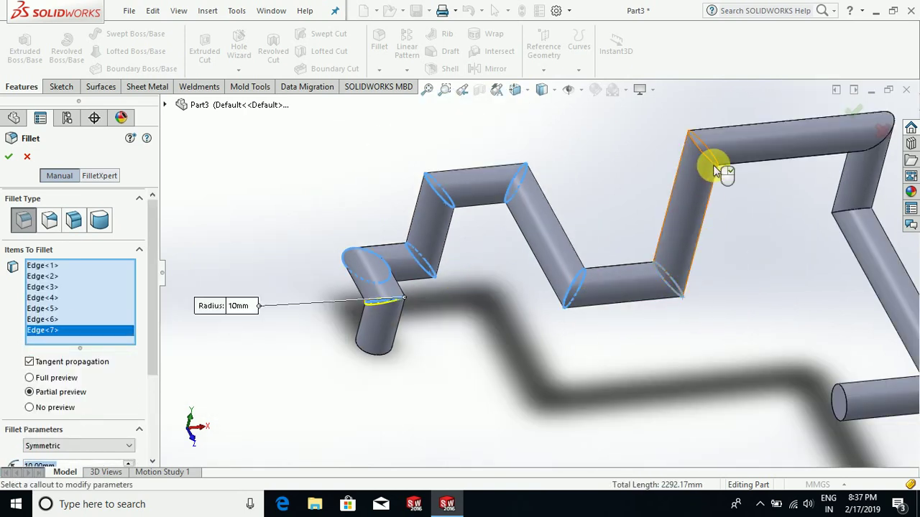
click(709, 158)
scroll(782, 214, up, 3)
scroll(741, 196, down, 5)
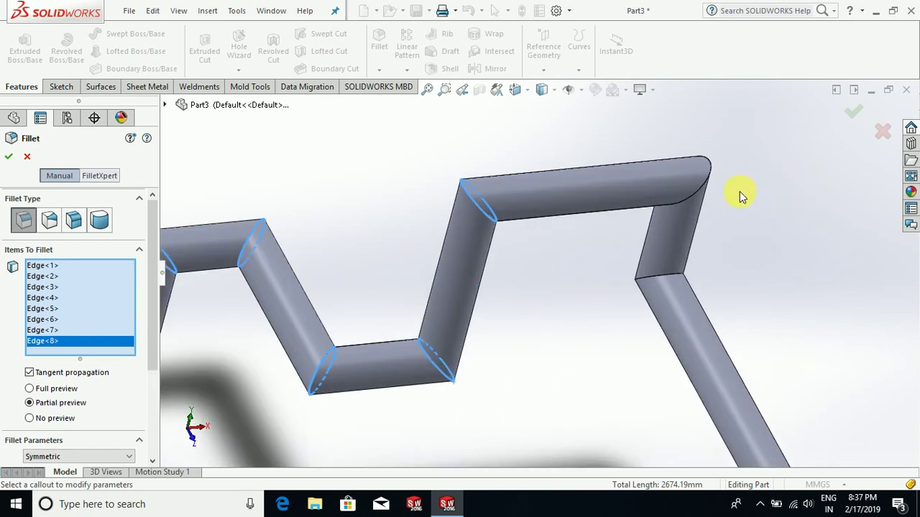
Step: Add the last three corner edges toward the rod's far end and create the symmetric fillet with a 10 mm radius
click(699, 184)
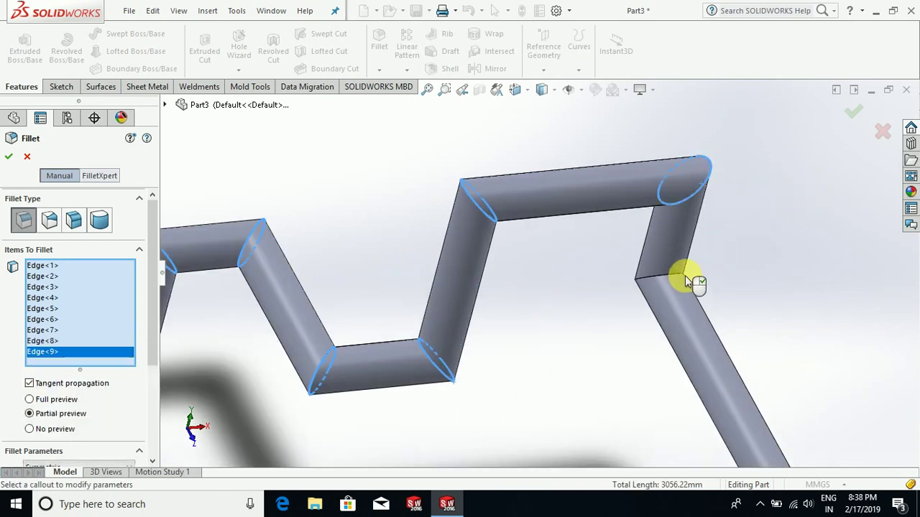
click(689, 275)
scroll(748, 244, up, 3)
scroll(682, 393, down, 5)
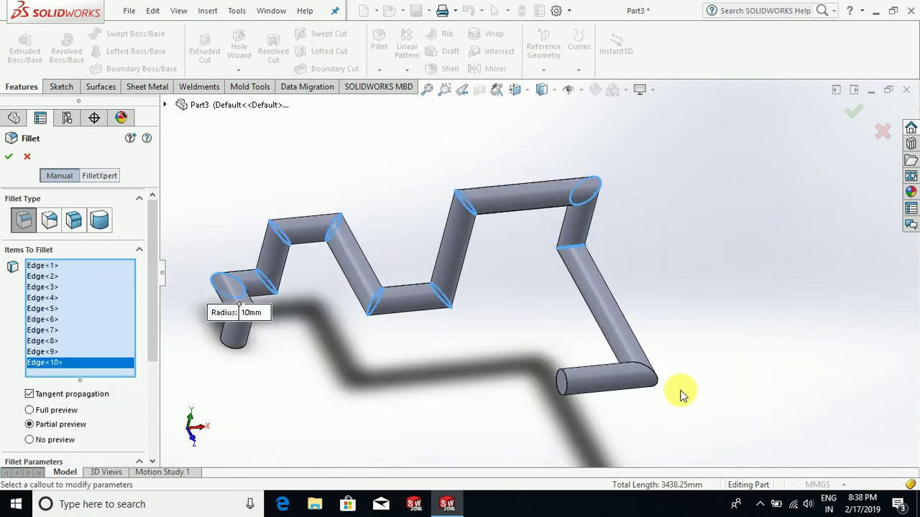
click(644, 369)
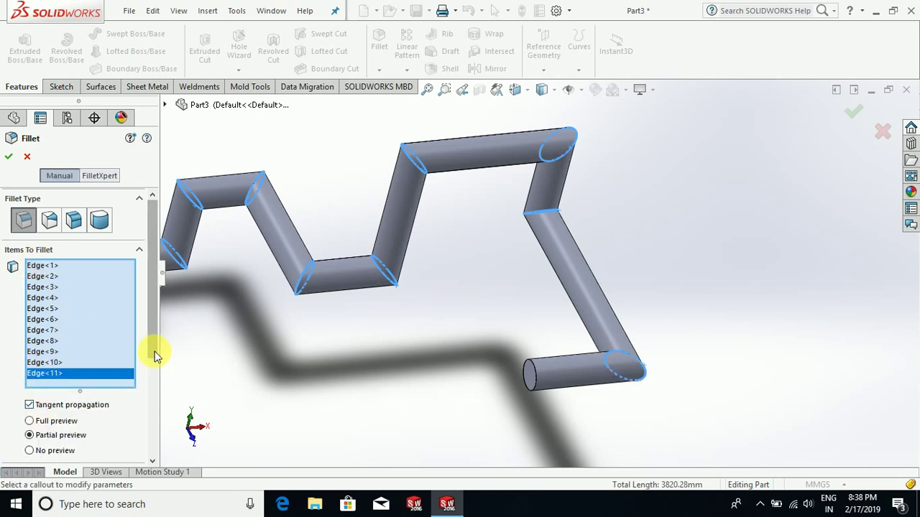
drag(154, 353, 151, 447)
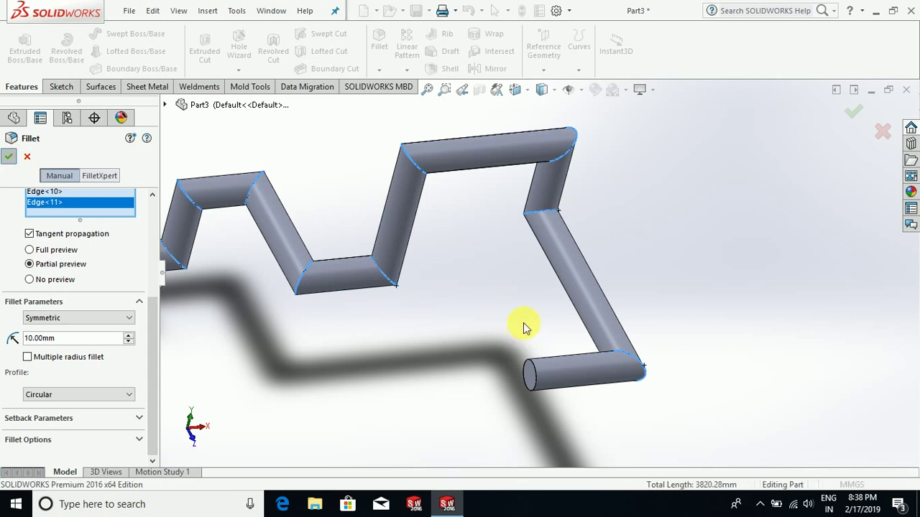
key(Return)
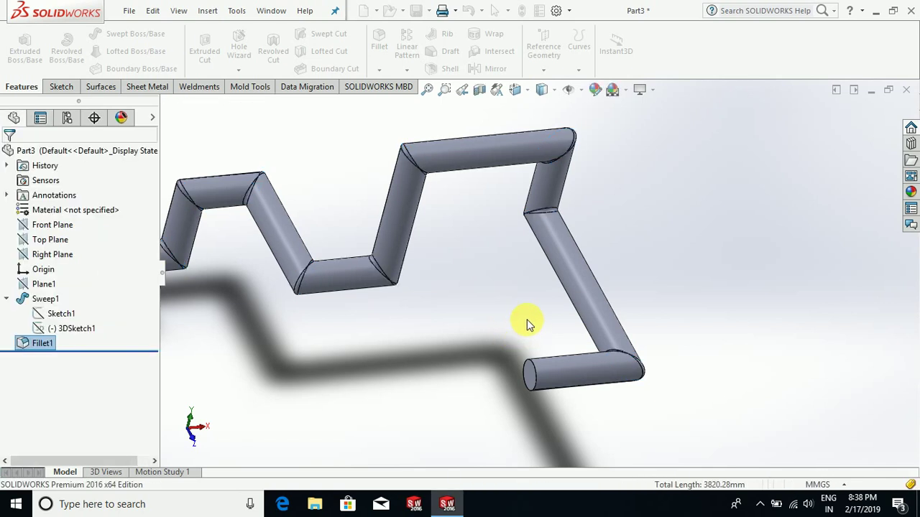
Step: Inspect the filleted bends near the rod's short stub end up close and from another angle
scroll(508, 290, up, 2)
middle_drag(324, 299, 332, 317)
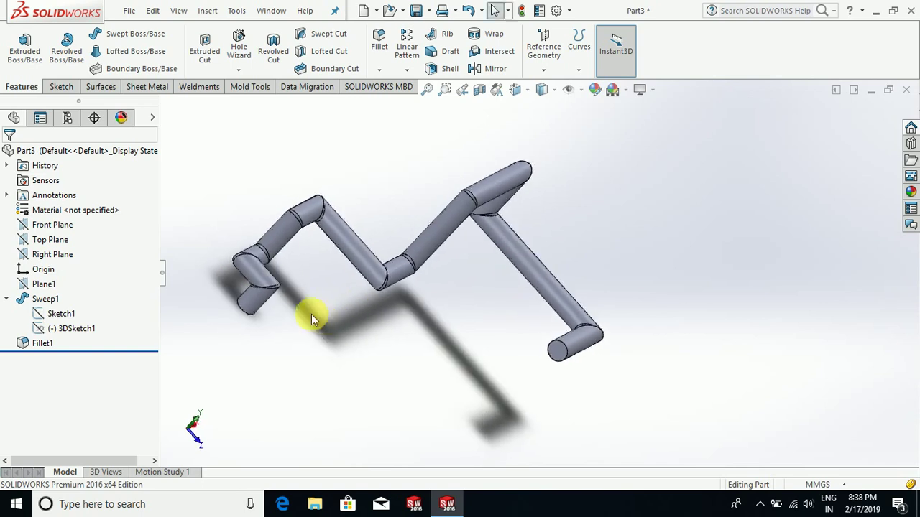
scroll(302, 312, down, 7)
scroll(453, 291, down, 2)
scroll(408, 304, up, 5)
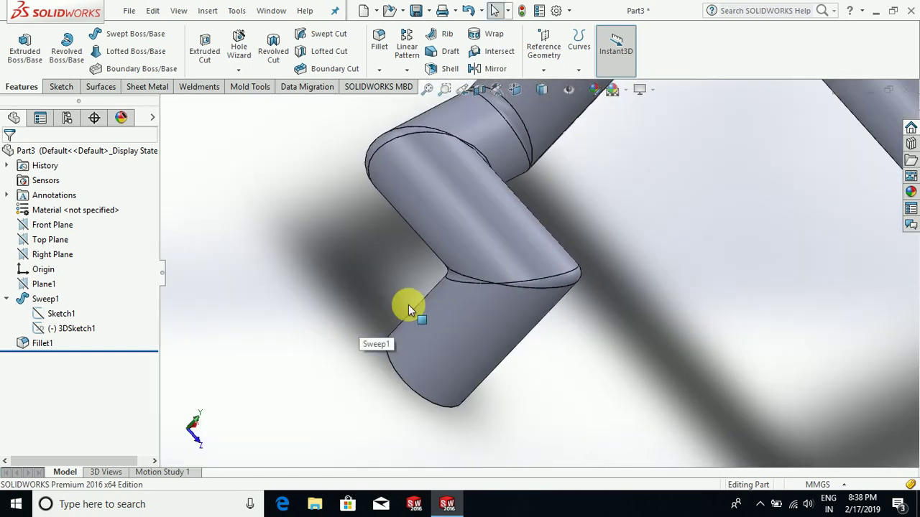
middle_drag(421, 273, 366, 276)
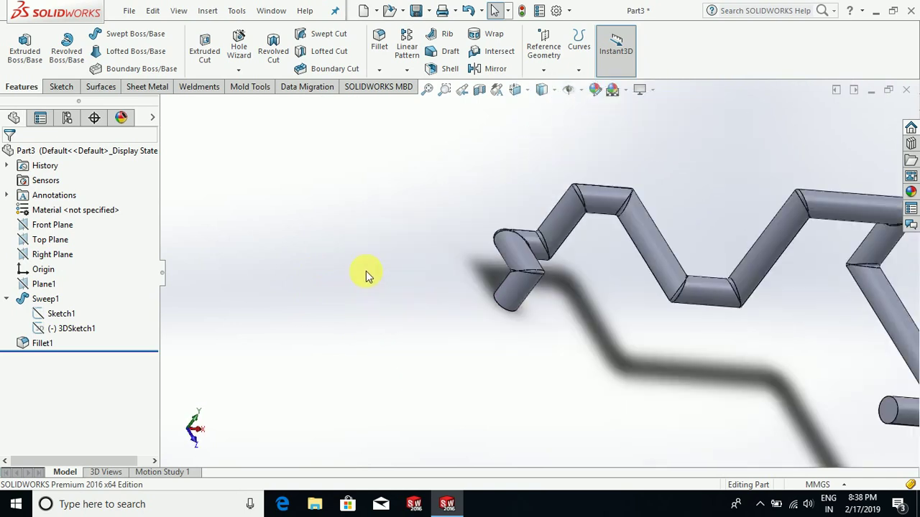
scroll(515, 325, up, 3)
middle_drag(503, 323, 642, 309)
scroll(639, 179, down, 2)
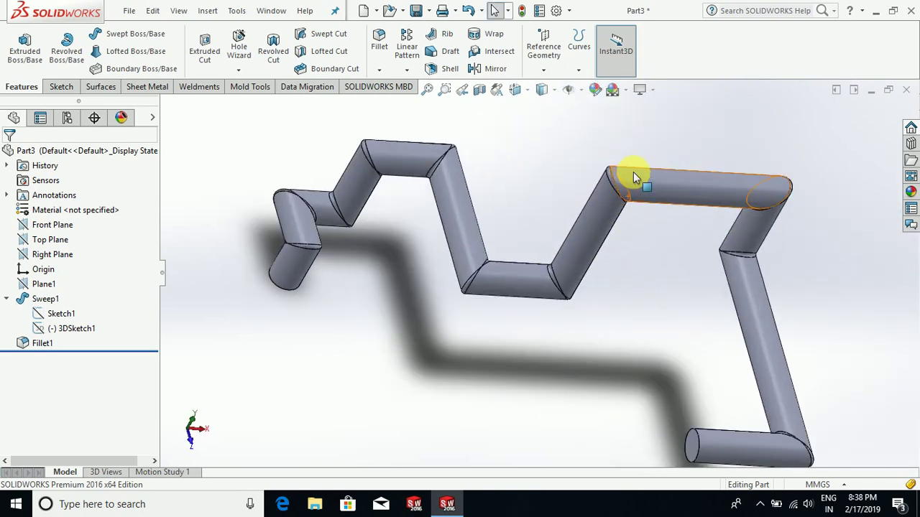
Step: Examine the fillet at the upper corner between the steep segment and the long top segment
scroll(607, 264, down, 4)
scroll(607, 264, down, 3)
scroll(583, 256, up, 2)
scroll(563, 308, down, 4)
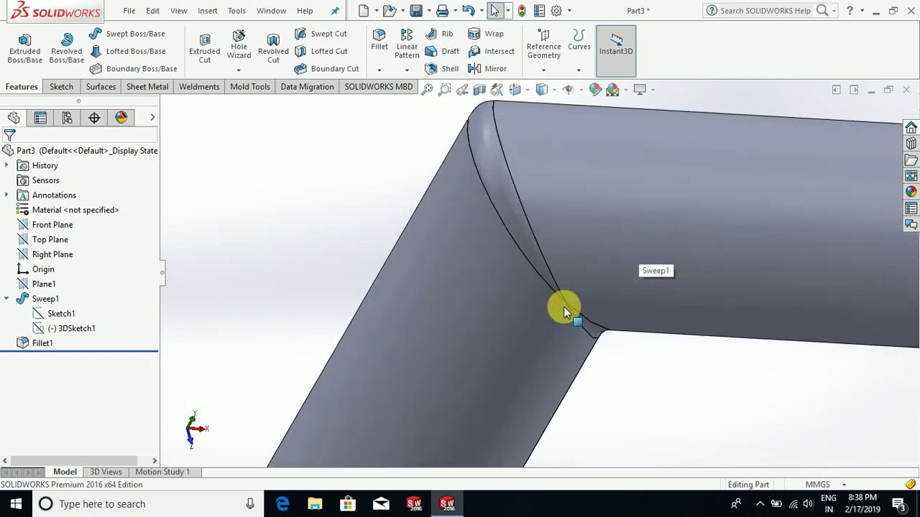
scroll(533, 249, up, 5)
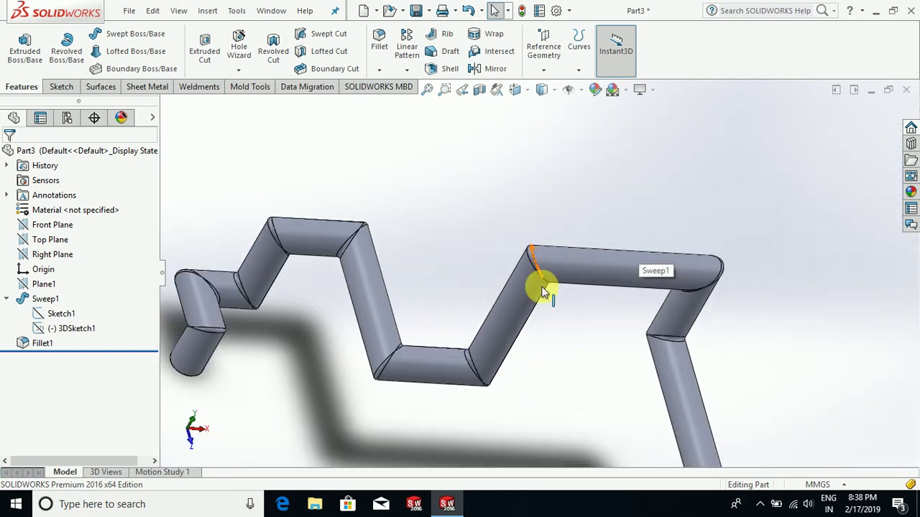
middle_drag(546, 287, 553, 263)
scroll(555, 257, down, 7)
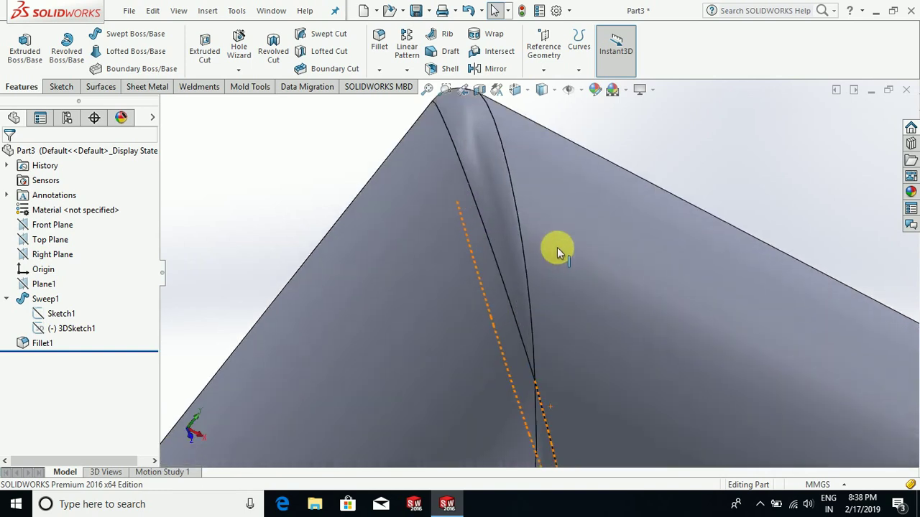
scroll(519, 235, up, 8)
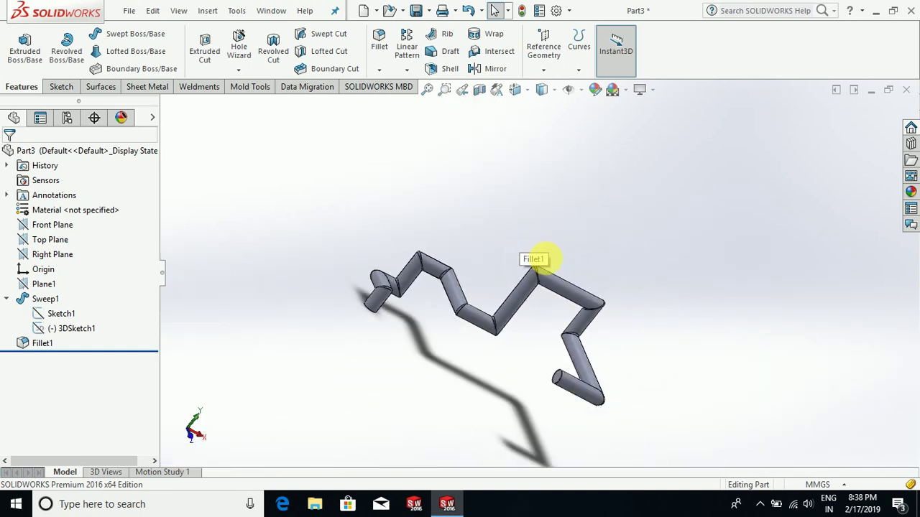
Step: Check the middle bends and the stub-end corner fillet from several other viewing angles
middle_drag(540, 257, 580, 361)
scroll(493, 328, down, 8)
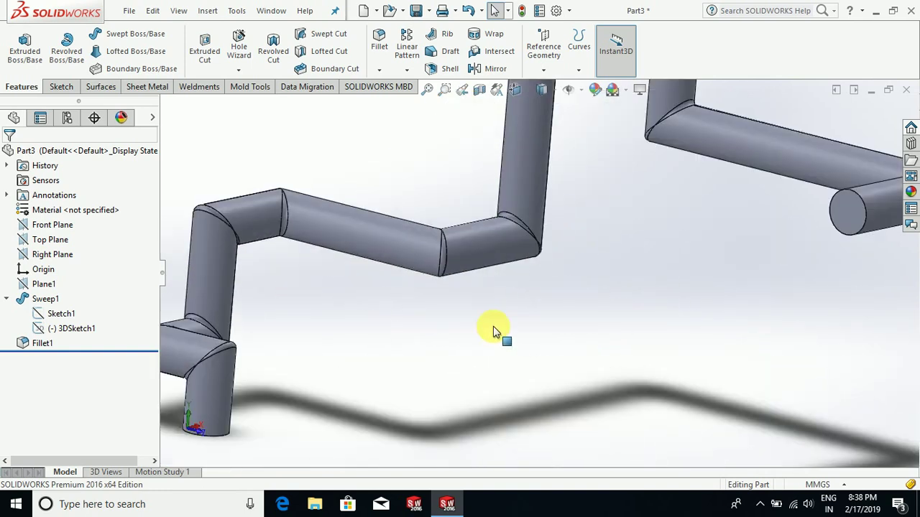
scroll(499, 273, up, 8)
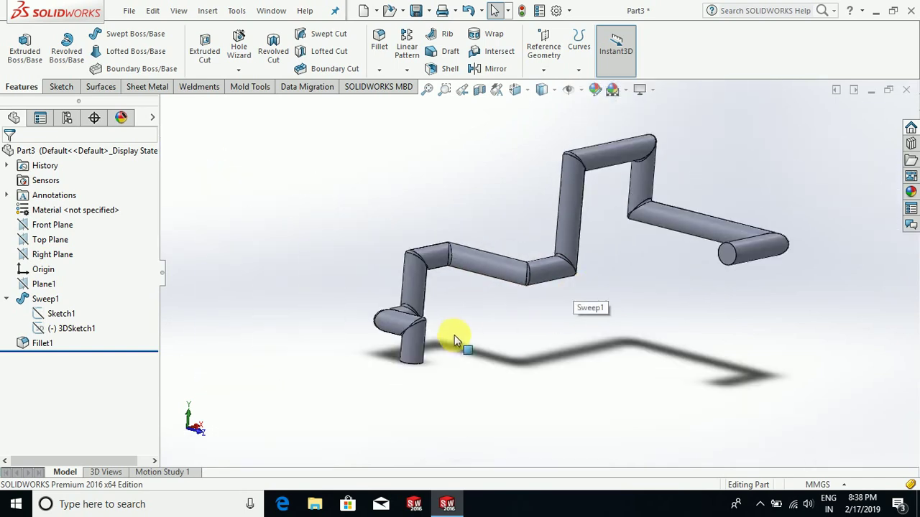
middle_drag(462, 335, 425, 343)
scroll(410, 242, down, 8)
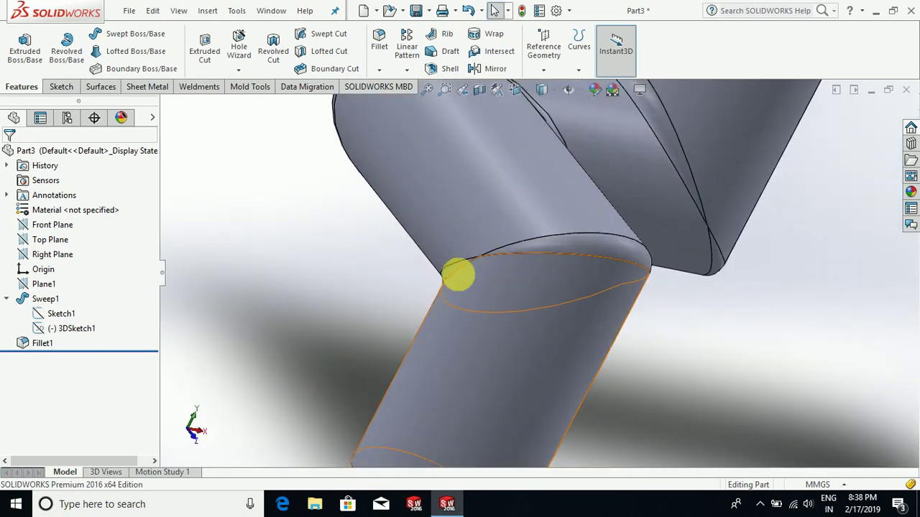
scroll(457, 275, up, 8)
middle_drag(563, 249, 659, 354)
scroll(537, 273, up, 5)
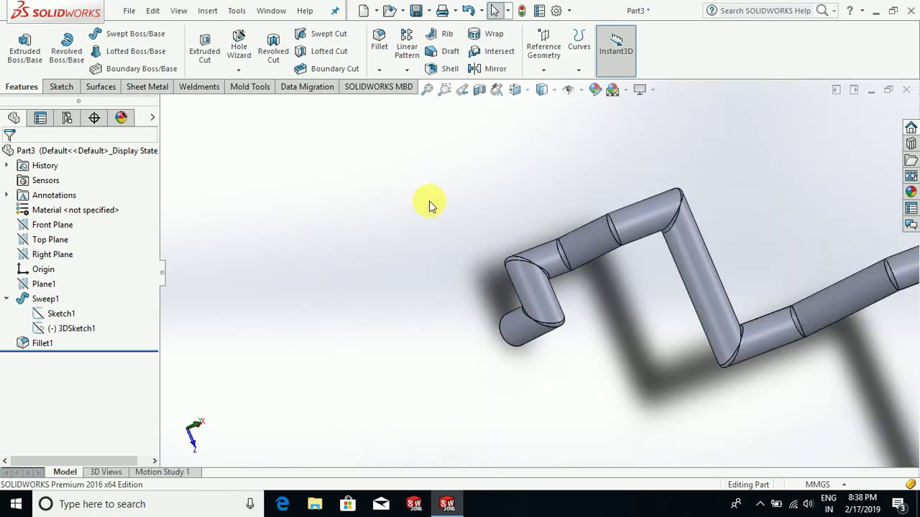
Step: View the rod in the Shaded display style, then restore Shaded With Edges
click(552, 91)
click(543, 128)
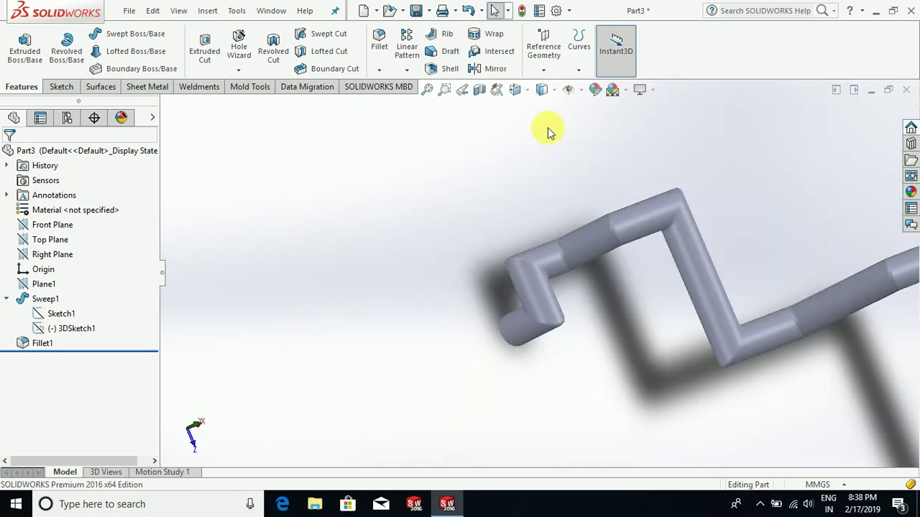
middle_drag(530, 257, 539, 160)
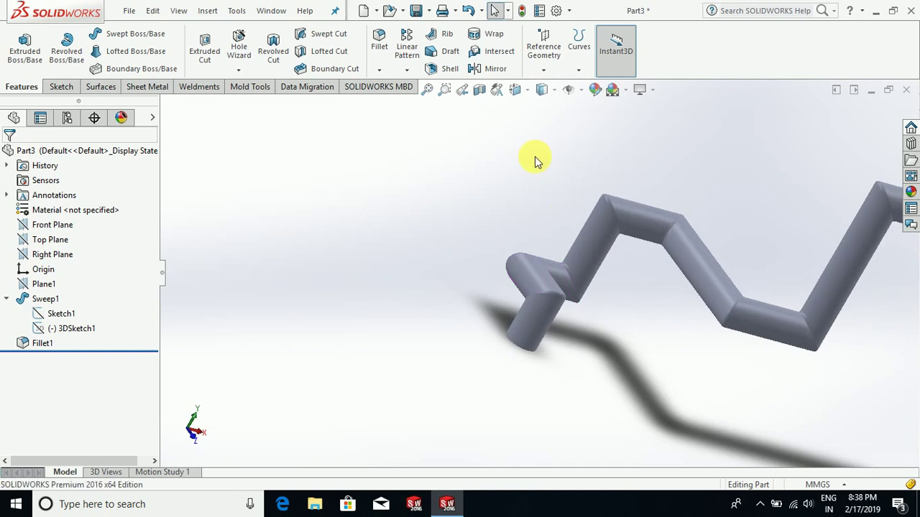
click(553, 92)
click(544, 110)
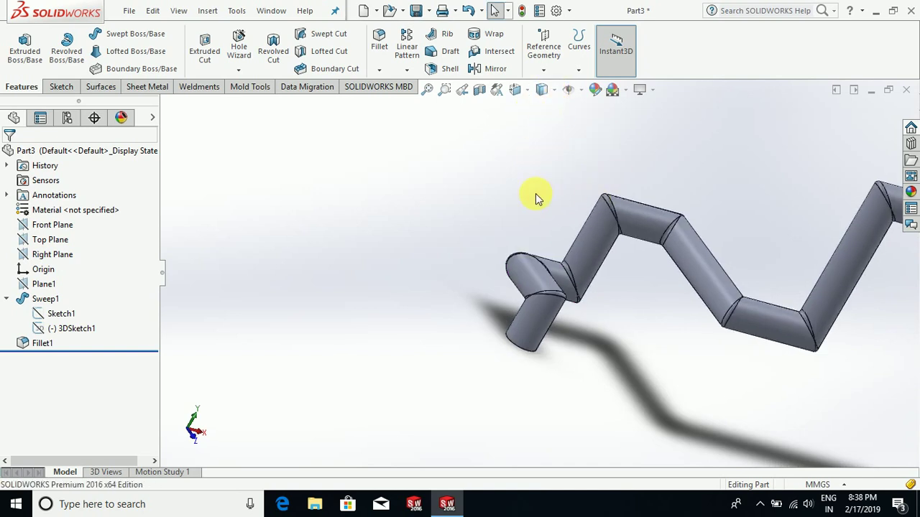
Step: Review the whole filleted rod from different sides
middle_drag(534, 195, 644, 271)
middle_drag(659, 345, 776, 369)
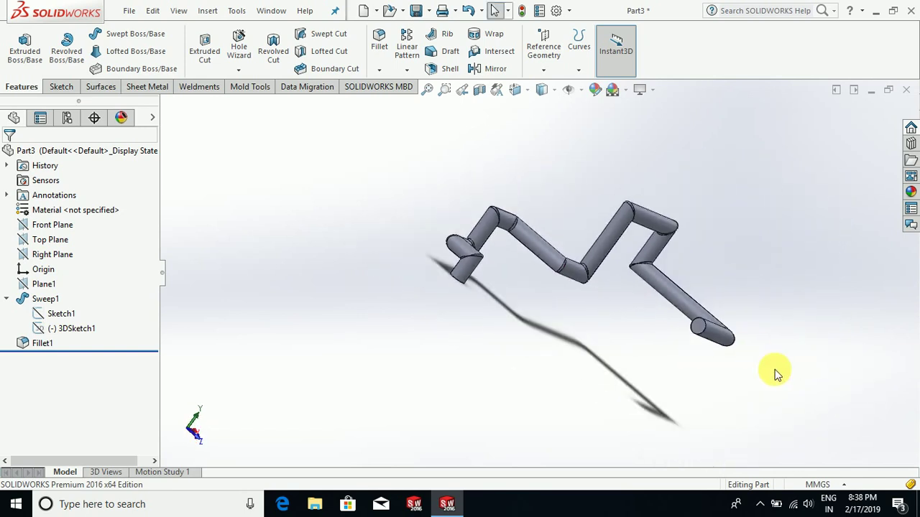
scroll(639, 323, down, 5)
scroll(618, 323, up, 6)
middle_drag(548, 317, 419, 271)
scroll(431, 295, down, 3)
middle_drag(448, 324, 503, 294)
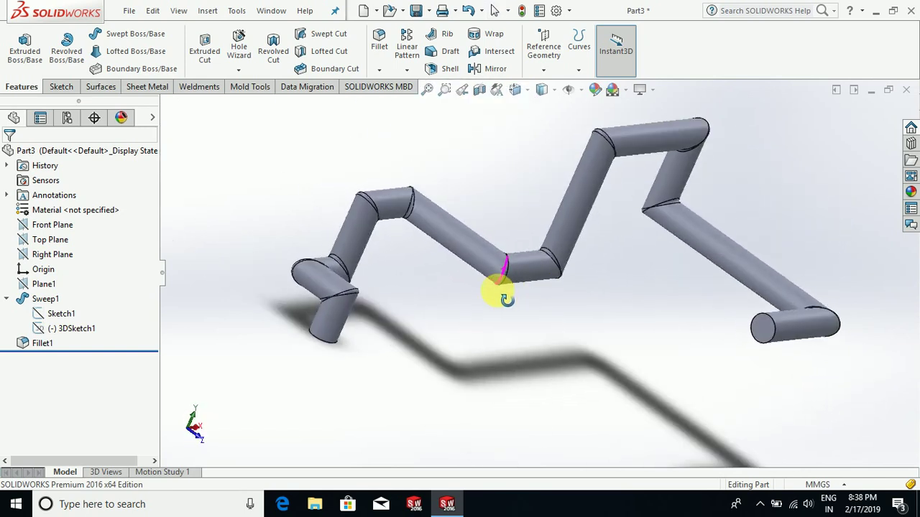
Step: Start a Shell on the bent rod and select both circular end faces as the faces to remove
scroll(628, 295, up, 3)
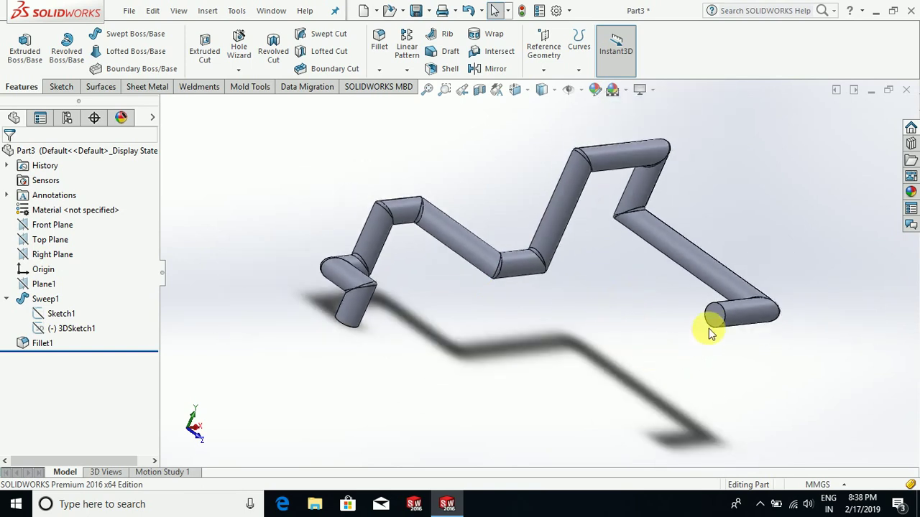
click(445, 70)
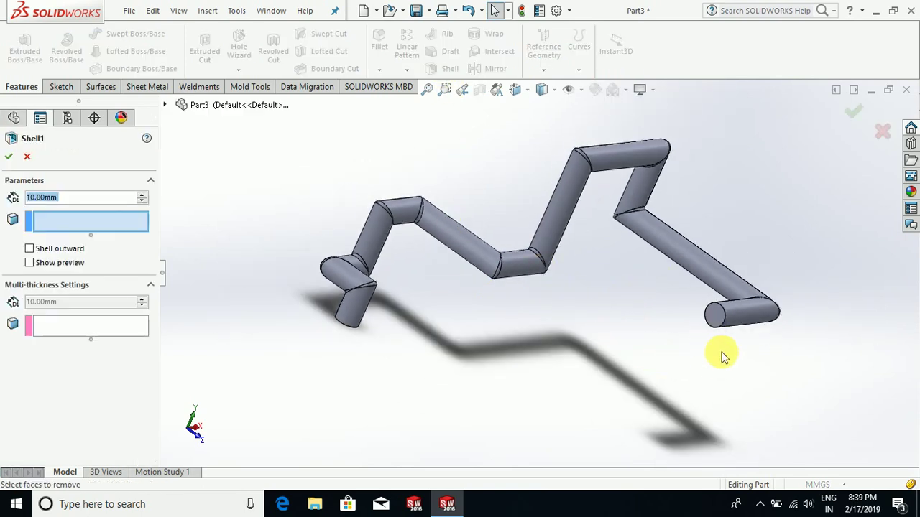
scroll(712, 322, down, 3)
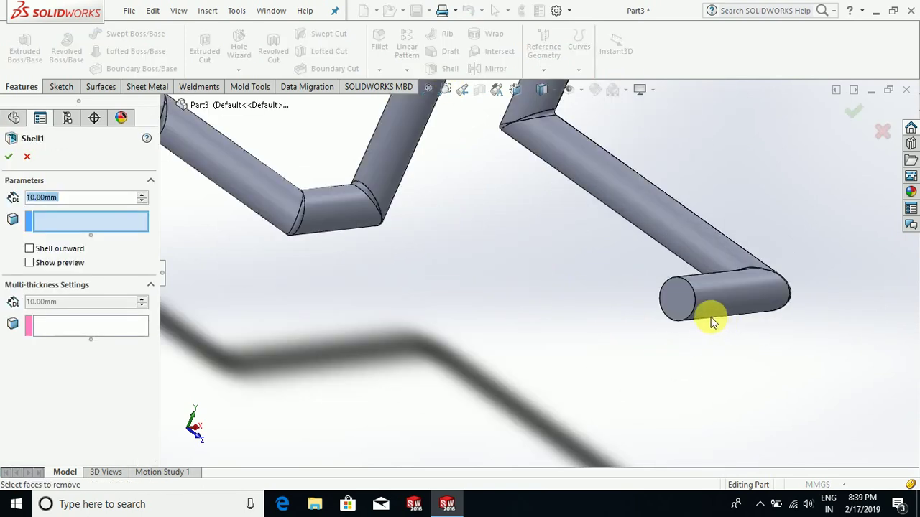
click(678, 299)
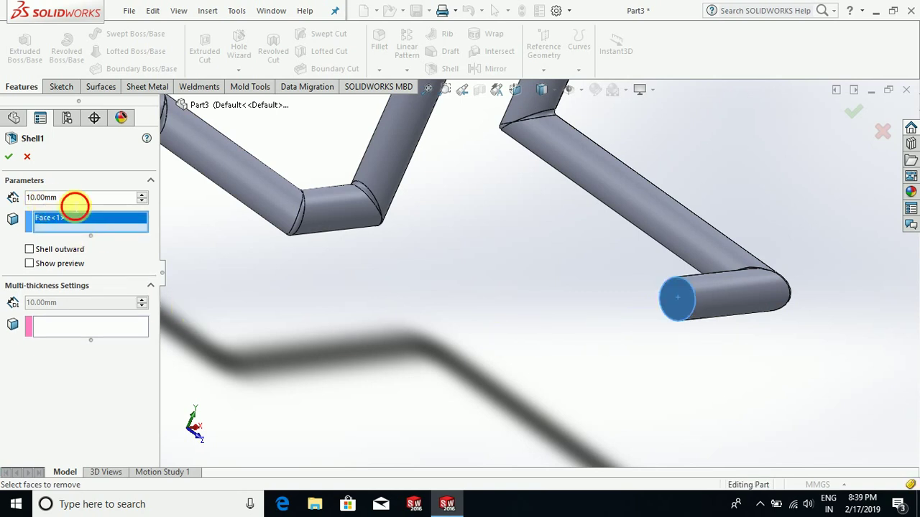
scroll(525, 225, up, 5)
scroll(353, 287, down, 2)
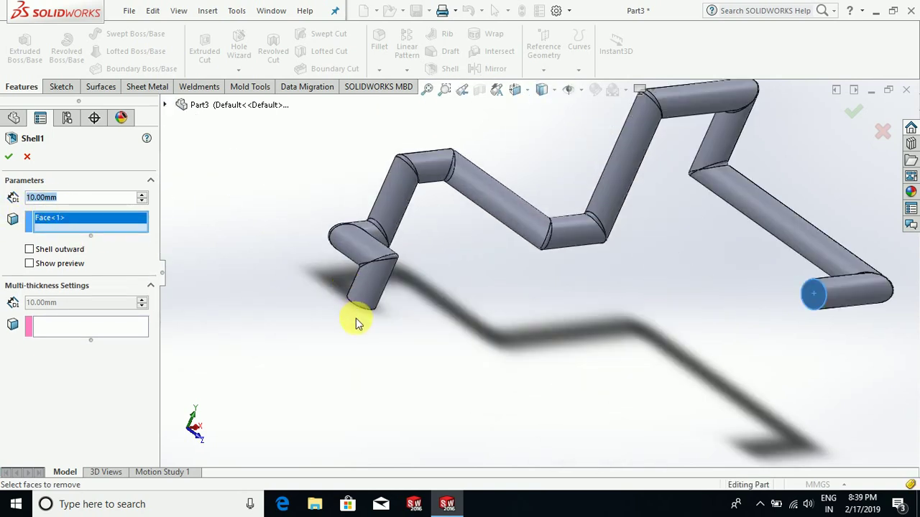
mouse_move(355, 322)
middle_down()
mouse_move(399, 197)
mouse_move(359, 312)
middle_up()
click(359, 311)
scroll(324, 322, up, 3)
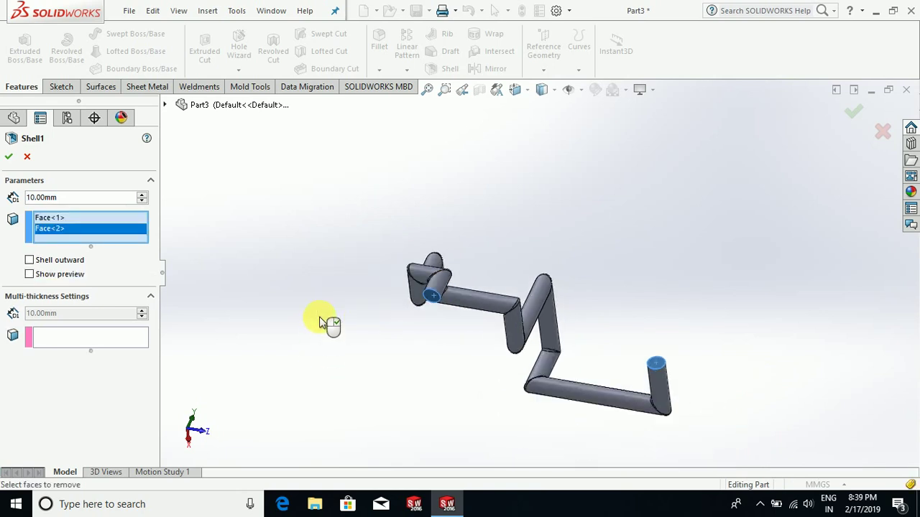
Step: Set the shell wall thickness to 1 mm and create the hollow tube
scroll(381, 368, down, 2)
middle_drag(381, 368, 339, 338)
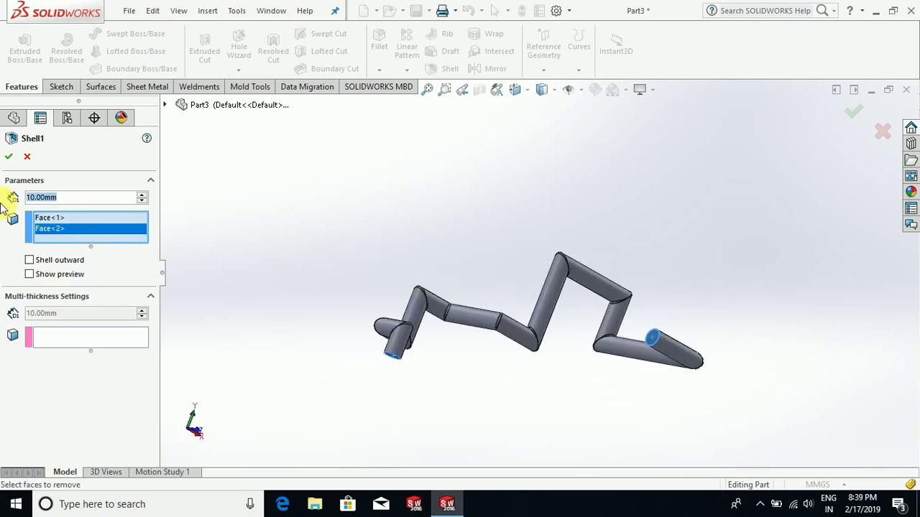
text(1)
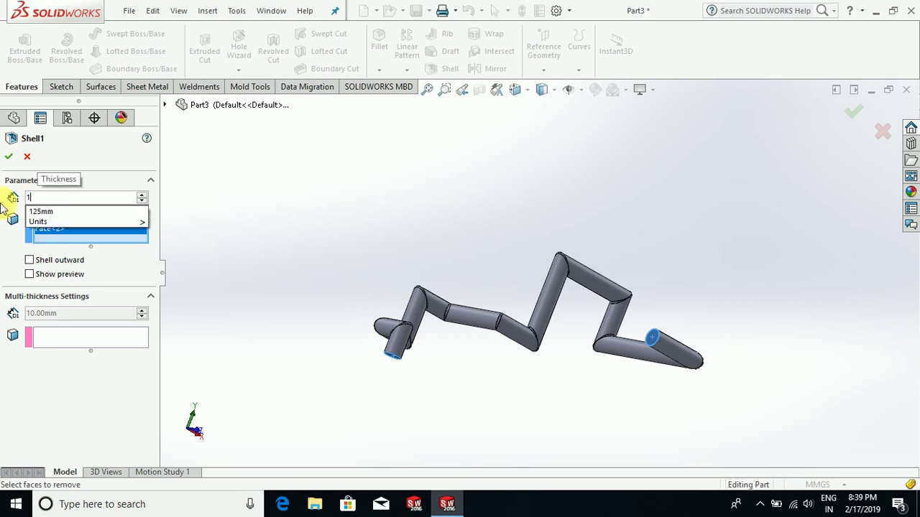
key(Return)
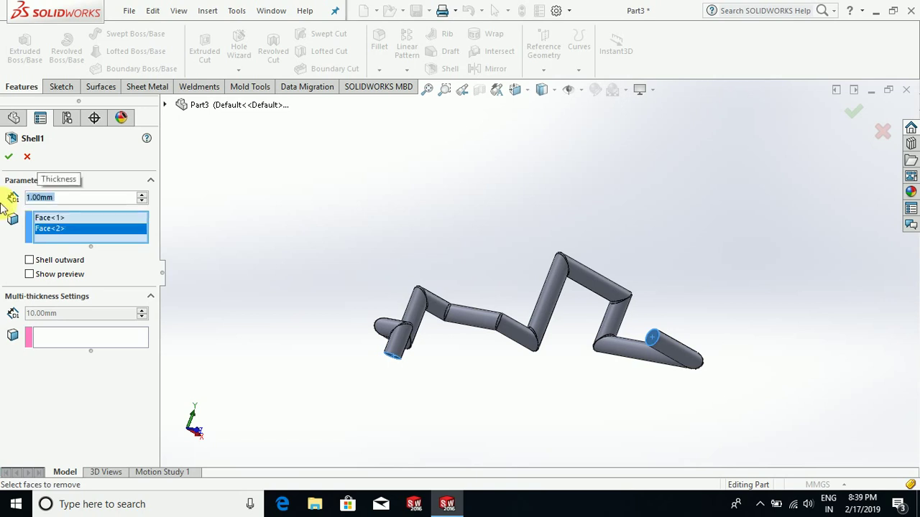
click(8, 157)
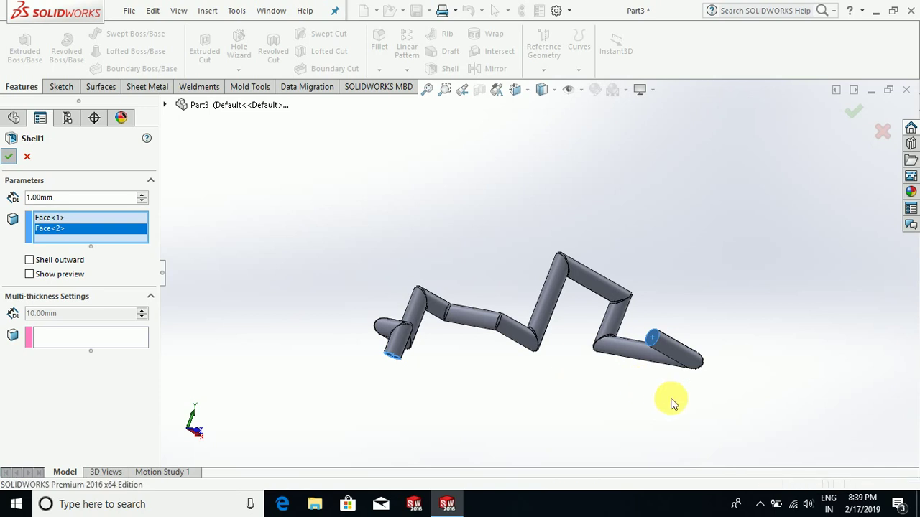
Step: Examine the open tube ends and the shelled bends from several viewing angles
scroll(654, 352, down, 5)
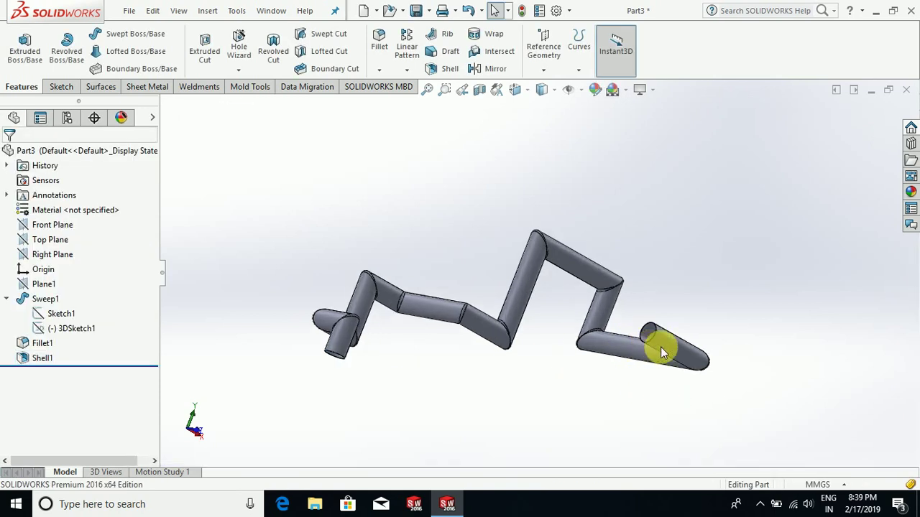
middle_drag(648, 336, 668, 390)
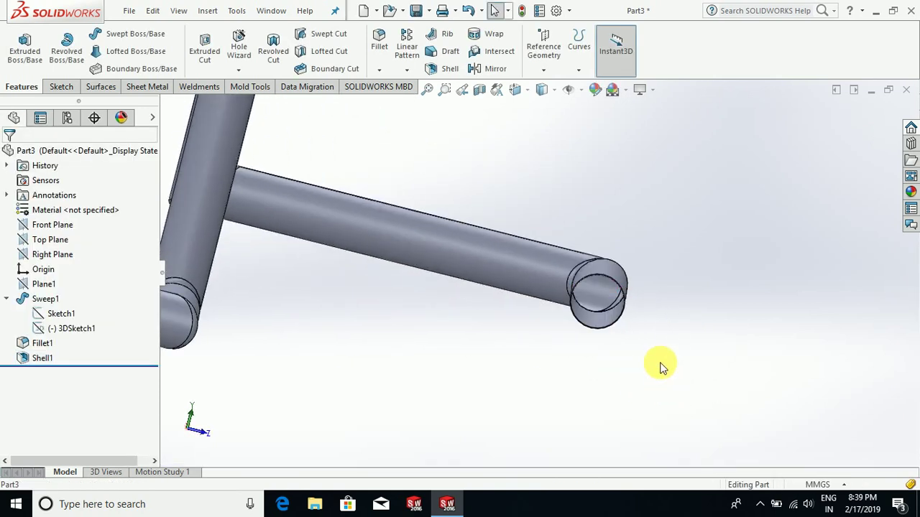
scroll(608, 322, up, 5)
scroll(607, 321, down, 5)
middle_drag(589, 302, 799, 319)
scroll(794, 315, up, 8)
scroll(320, 333, down, 6)
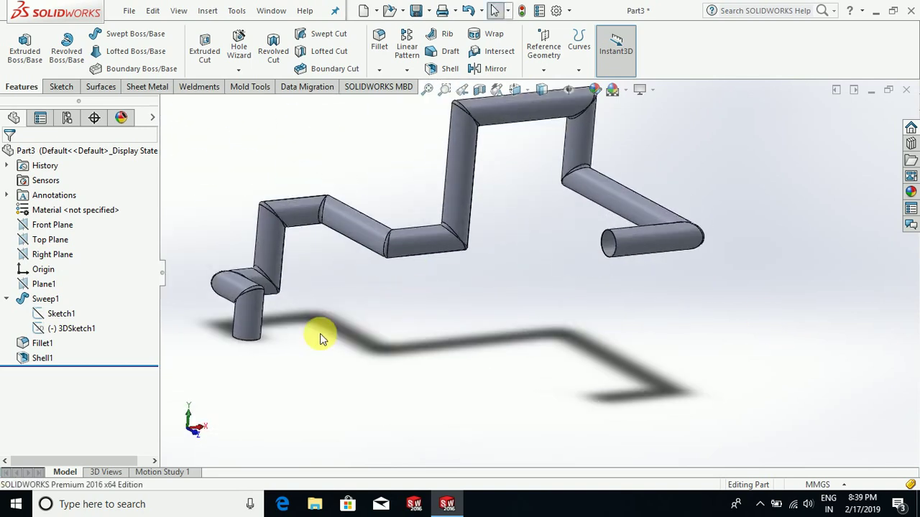
scroll(434, 358, up, 3)
middle_drag(435, 358, 493, 355)
scroll(523, 353, down, 3)
scroll(522, 345, up, 3)
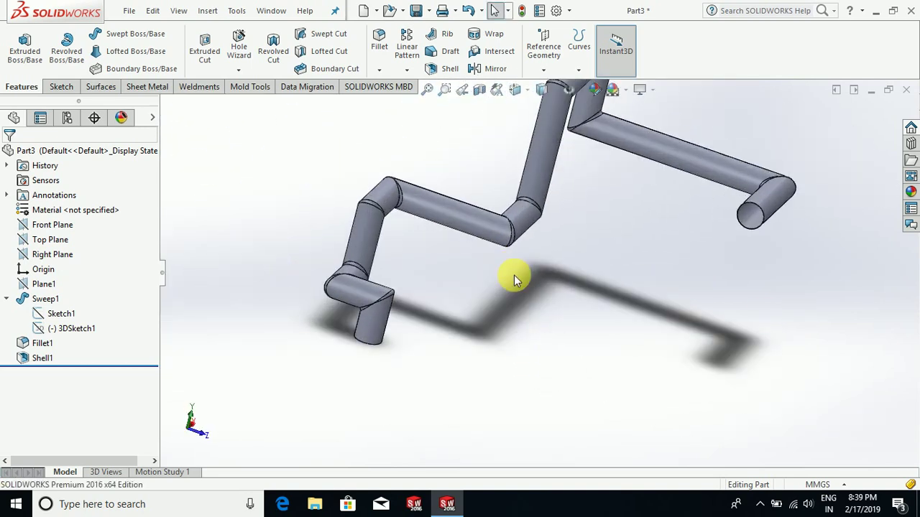
middle_drag(515, 276, 552, 305)
scroll(583, 289, up, 2)
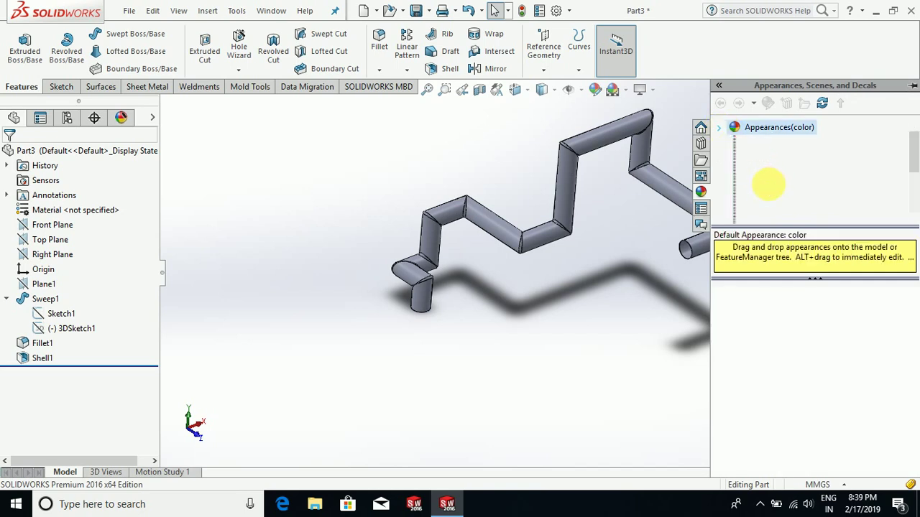
Step: Apply an appearance from the Metal appearance library to the tube's body
double_click(765, 158)
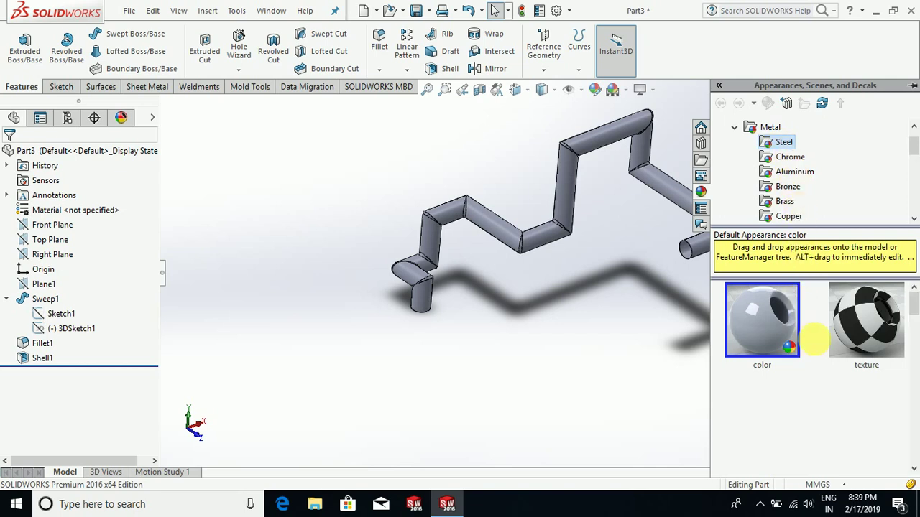
drag(782, 327, 683, 199)
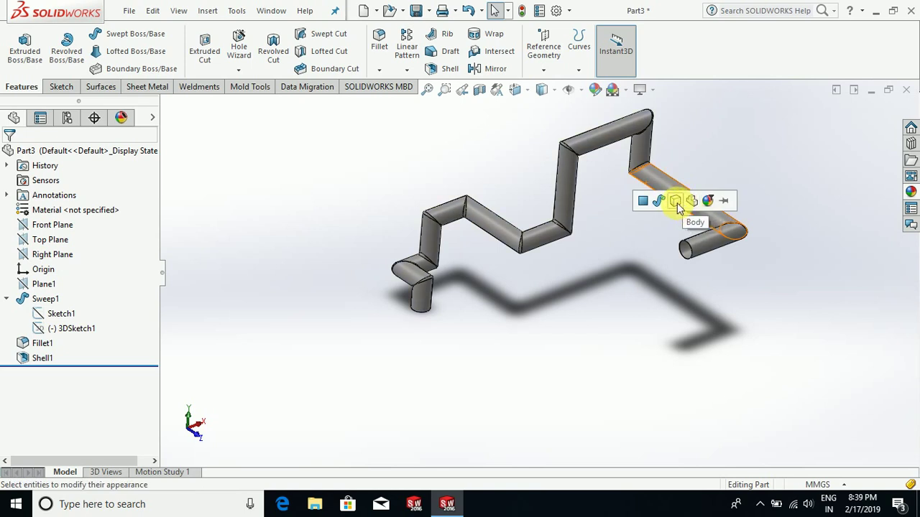
click(676, 201)
Step: Choose red as the appearance color and replace the whole part with the shelled body as the selected geometry
scroll(581, 210, down, 3)
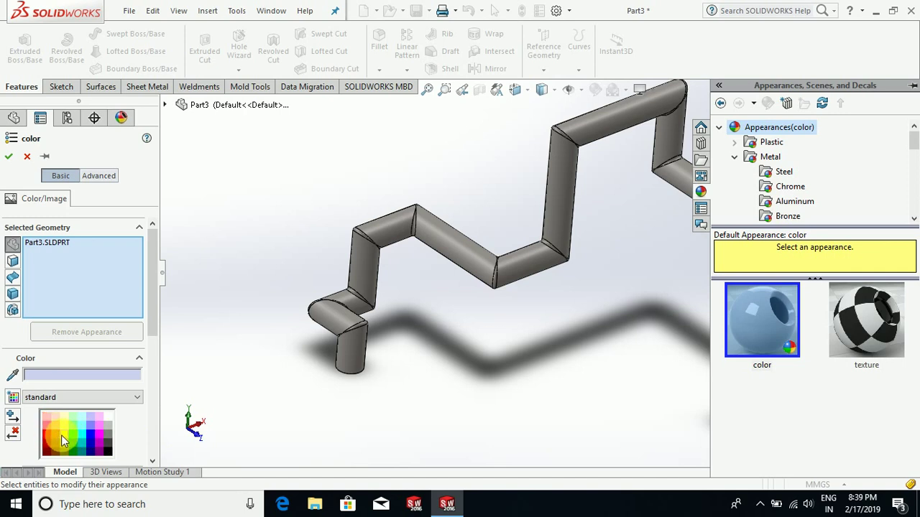
click(62, 438)
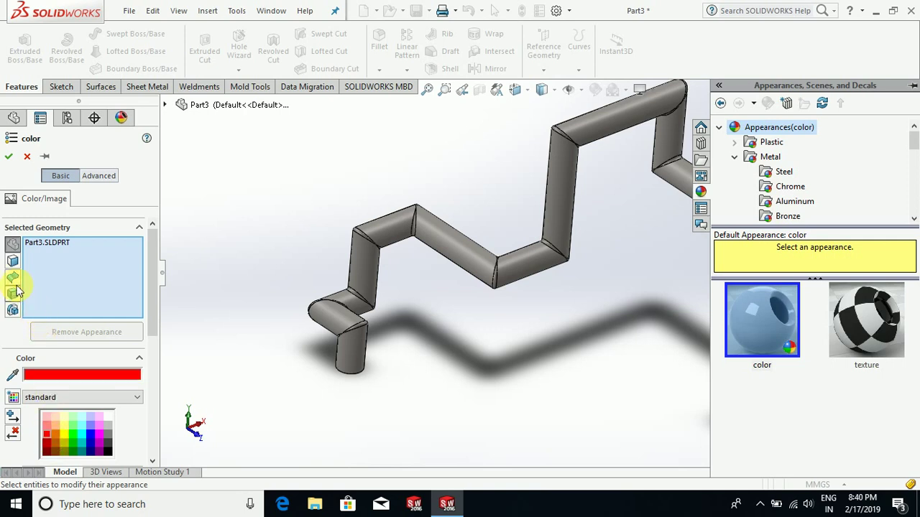
click(45, 243)
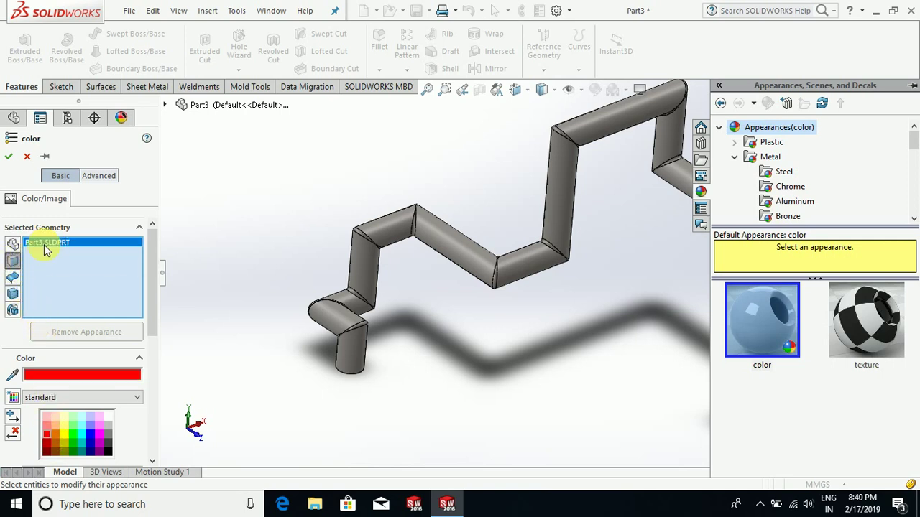
right_click(54, 244)
click(90, 254)
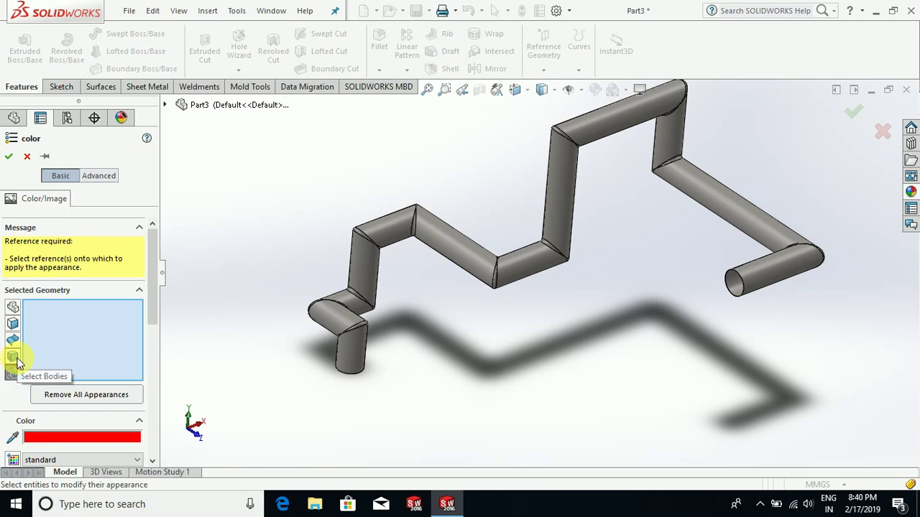
click(462, 237)
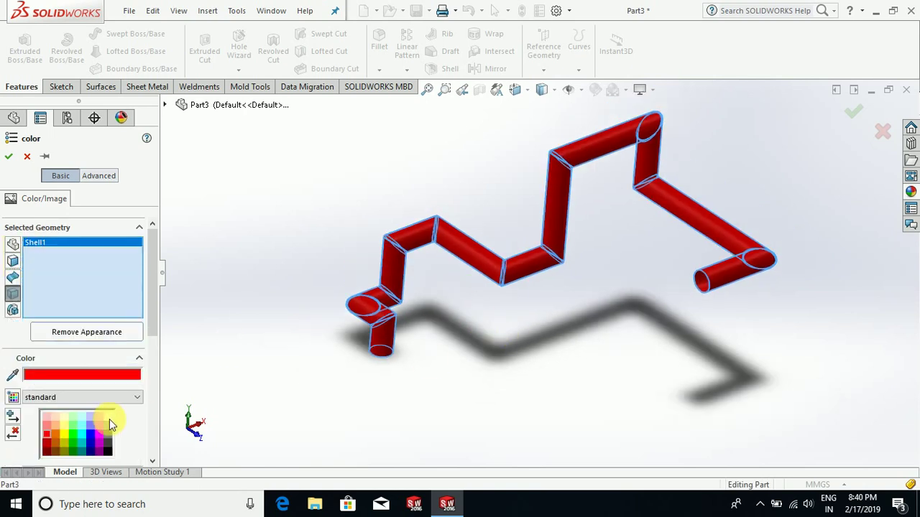
Step: Try green, yellow and orange on the body, then set its color back to red and apply the appearance
click(77, 436)
click(82, 430)
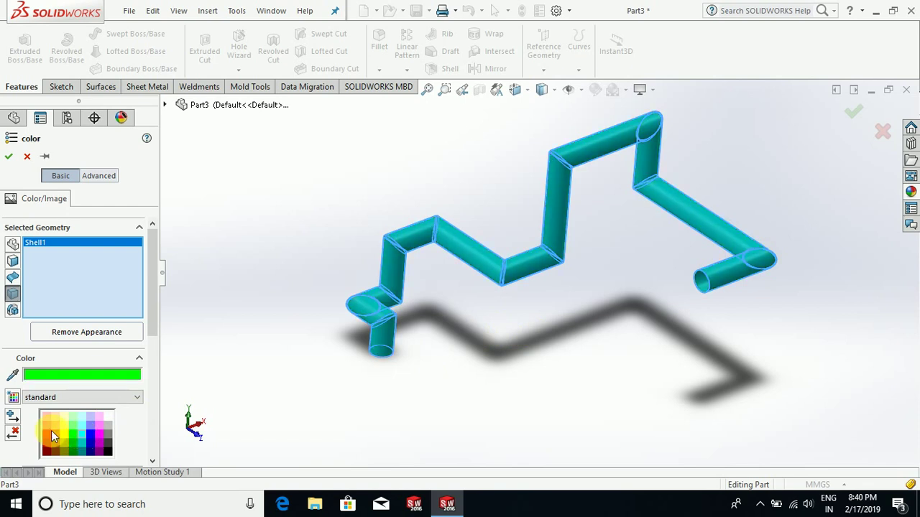
click(63, 428)
click(62, 435)
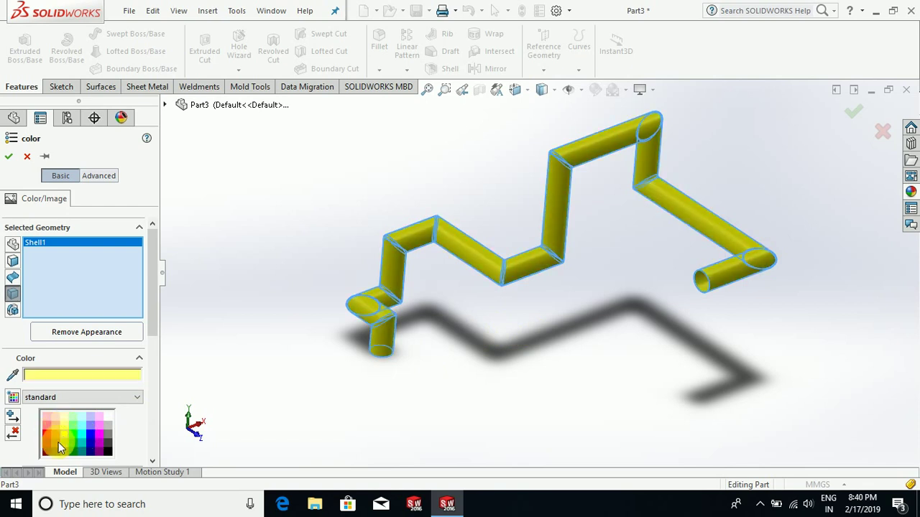
click(56, 438)
click(58, 444)
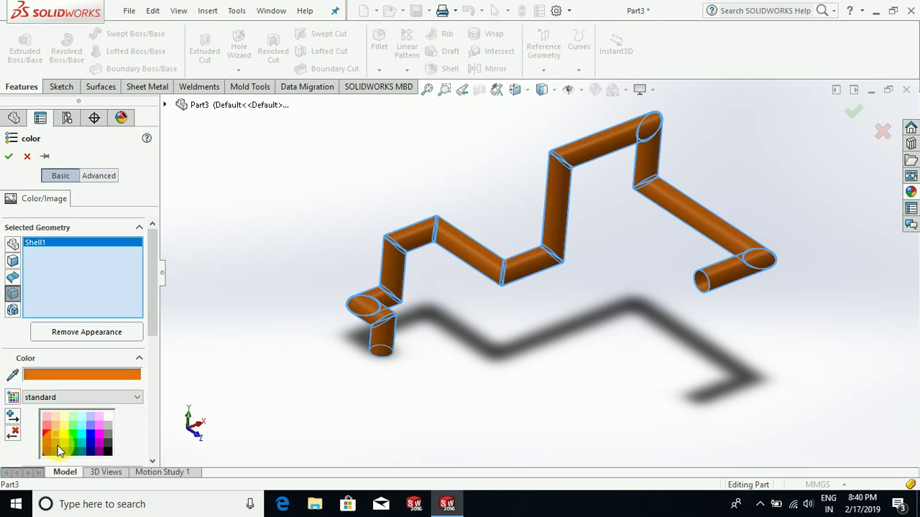
click(56, 450)
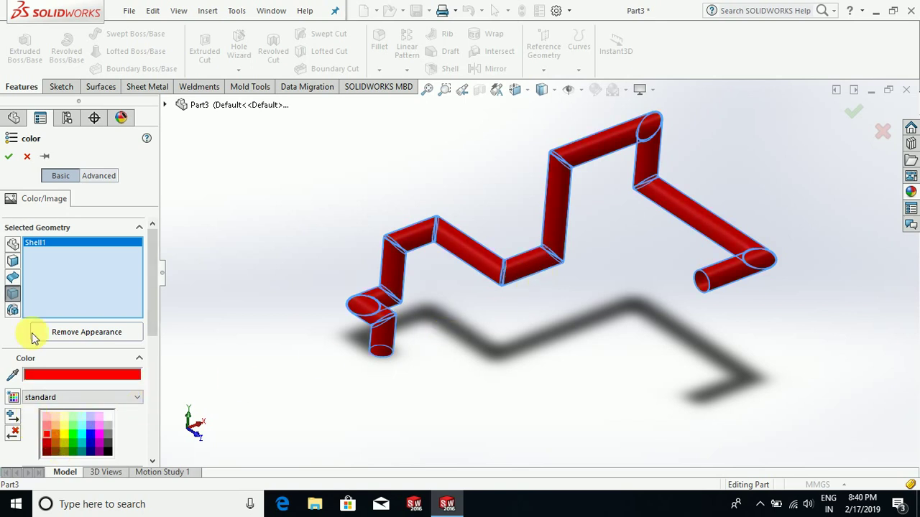
click(9, 158)
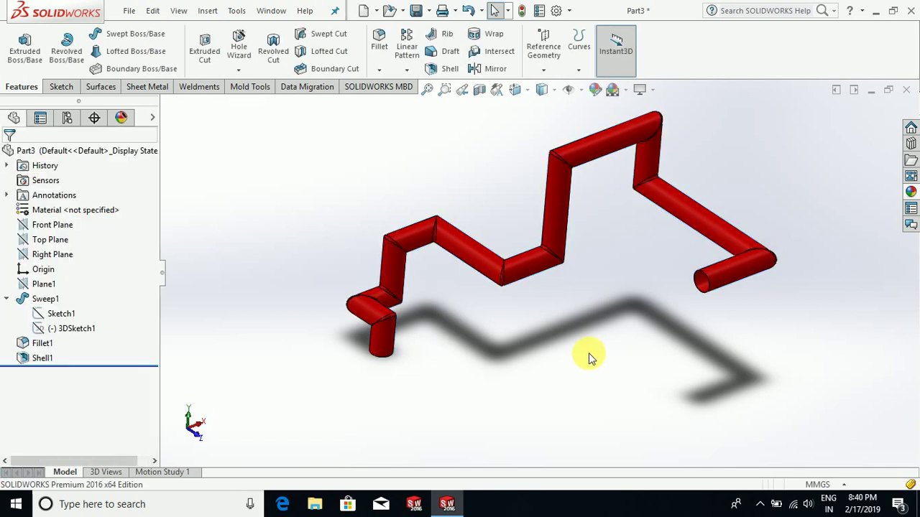
Step: Inspect the red tube's bends and open ends up close from different angles
scroll(518, 305, down, 3)
scroll(554, 267, up, 3)
scroll(538, 332, down, 2)
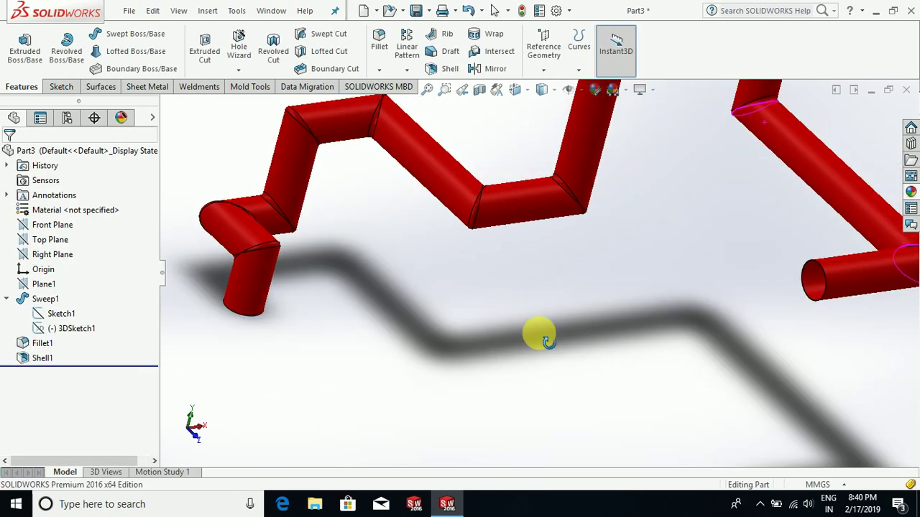
scroll(687, 308, up, 3)
scroll(546, 127, down, 2)
scroll(626, 232, down, 2)
middle_drag(626, 233, 661, 169)
scroll(617, 237, up, 2)
scroll(474, 268, down, 2)
middle_drag(474, 269, 479, 395)
Step: Review the overall shape of the finished red tube from the front and the side
scroll(540, 319, up, 2)
scroll(609, 302, up, 2)
scroll(551, 349, down, 2)
scroll(581, 328, up, 3)
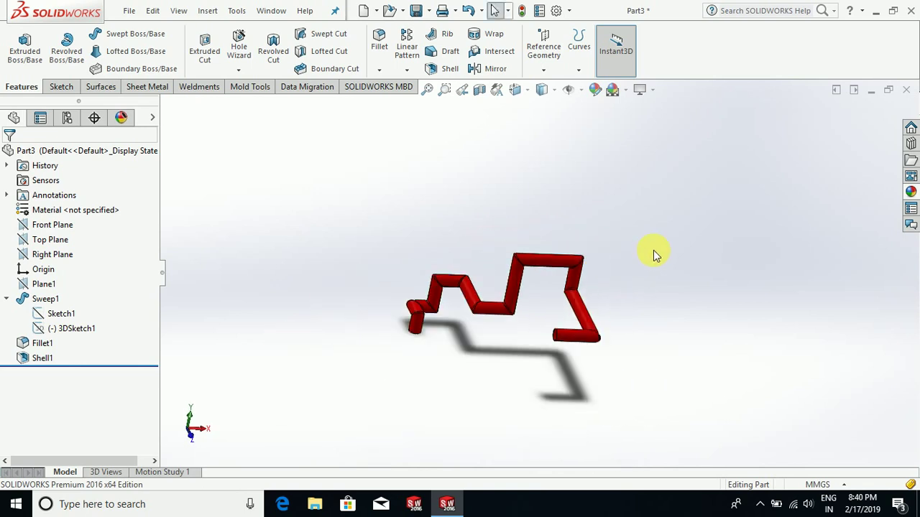
scroll(438, 306, down, 5)
middle_drag(644, 366, 683, 359)
scroll(668, 330, up, 3)
scroll(590, 283, down, 3)
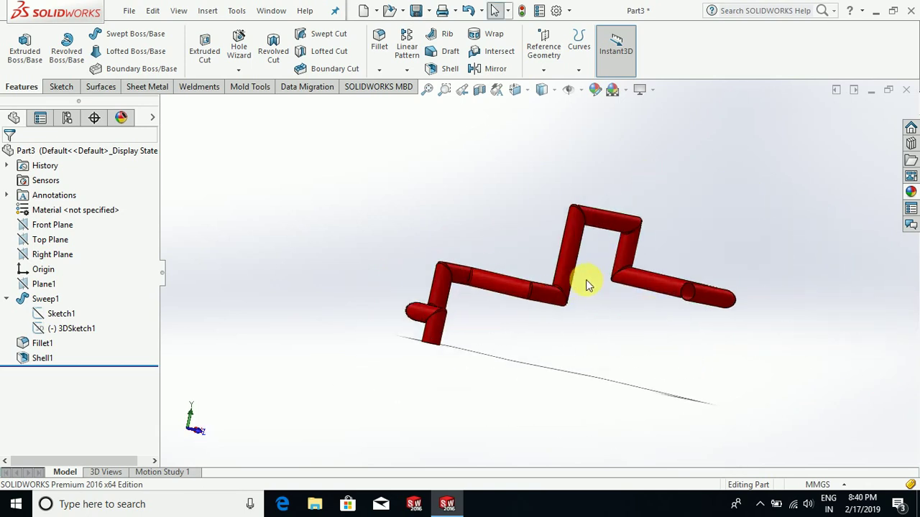